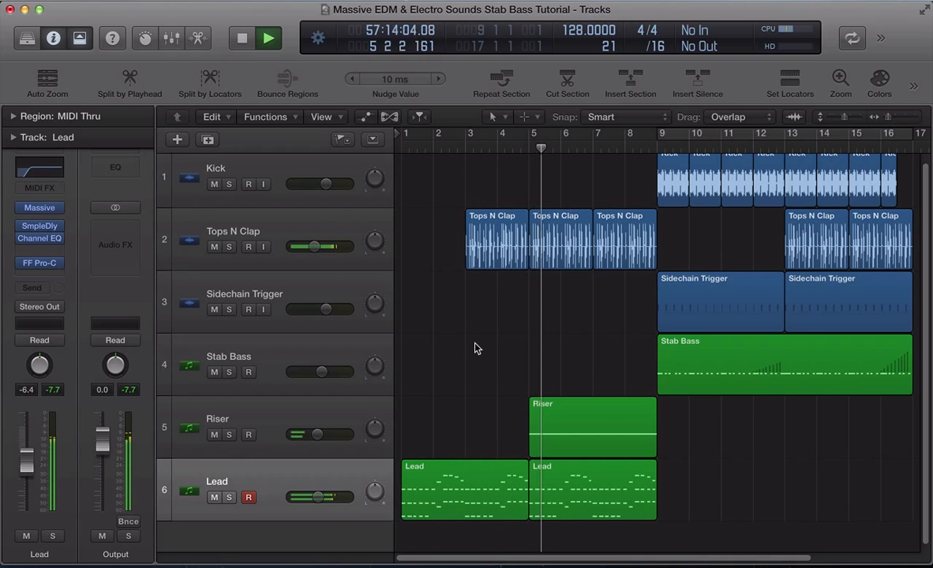
Play the arrangement through the Stab Bass section, stop playback and return the playhead to the start
left_click(474, 348)
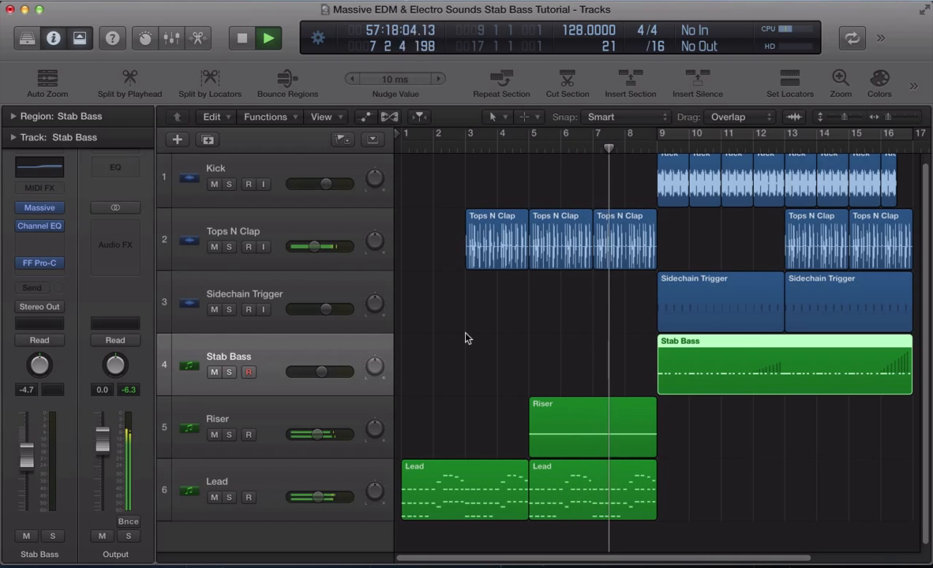
left_click(465, 337)
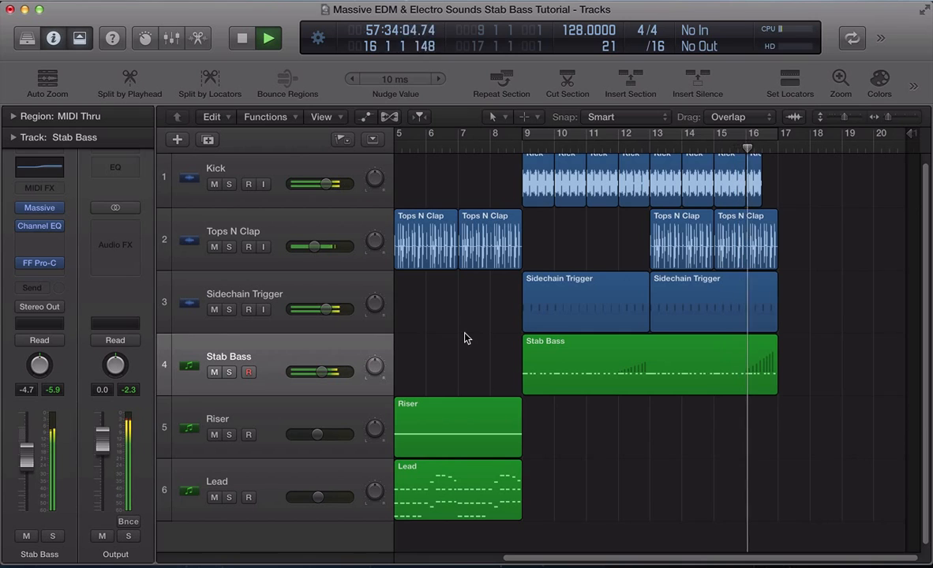
key("space")
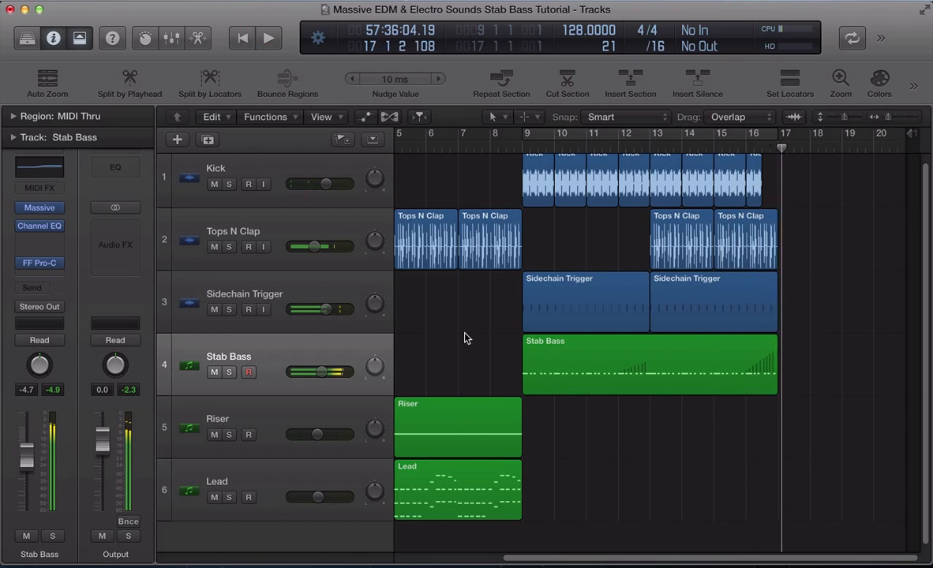
key("Return")
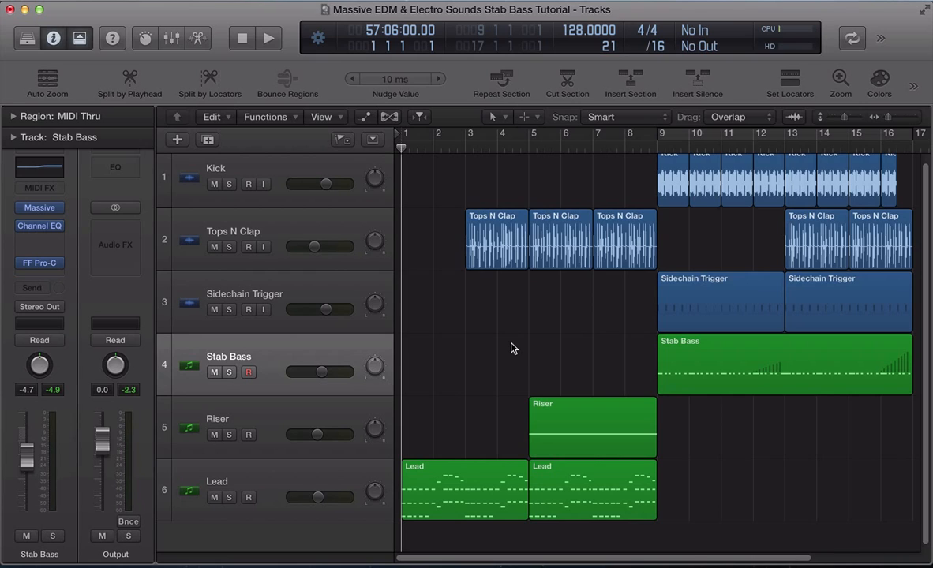
Select the Stab Bass region and bypass its track's FF Pro-C and Channel EQ plug-ins
left_click(760, 357)
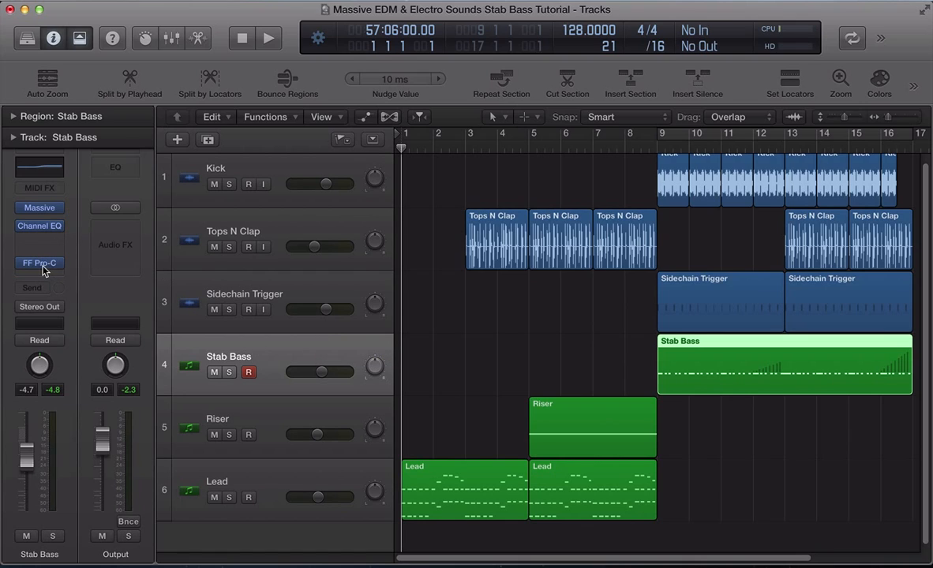
left_click(21, 263)
left_click(21, 225)
Open the Massive instrument of the Stab Bass track and start a new, empty sound
left_click(53, 209)
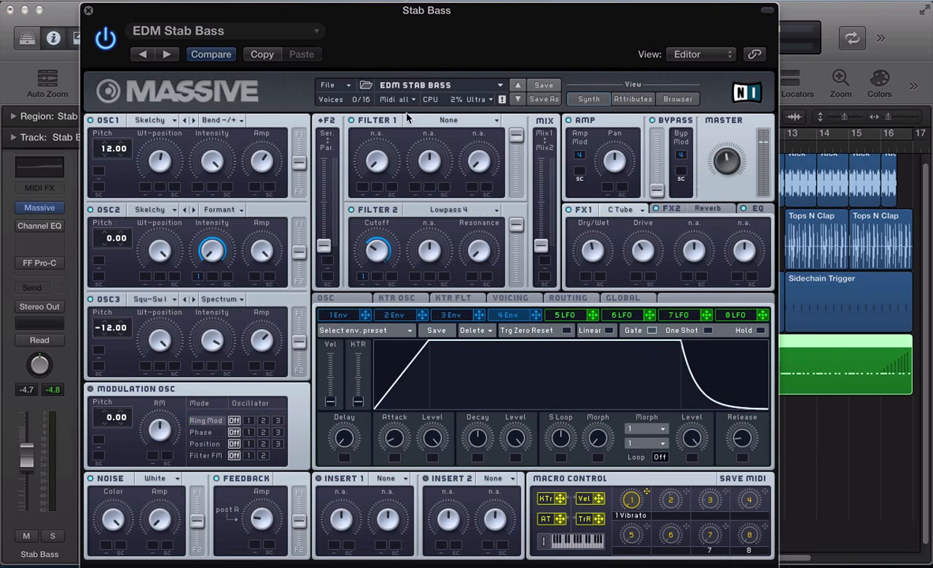
left_click(325, 85)
left_click(338, 86)
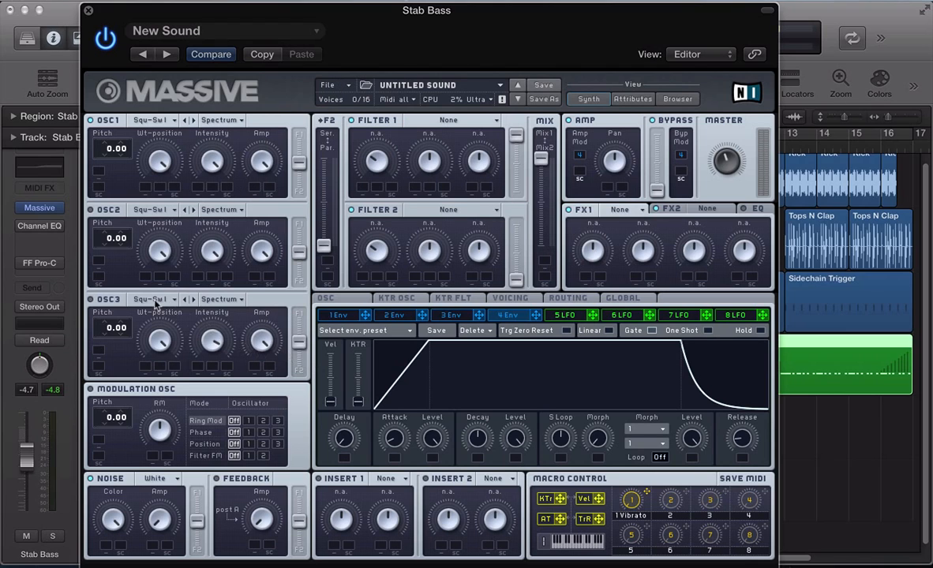
Set oscillator 1 to the Squelchy wavetable in Bend -/+ mode with a pitch of 12.00
left_click(157, 124)
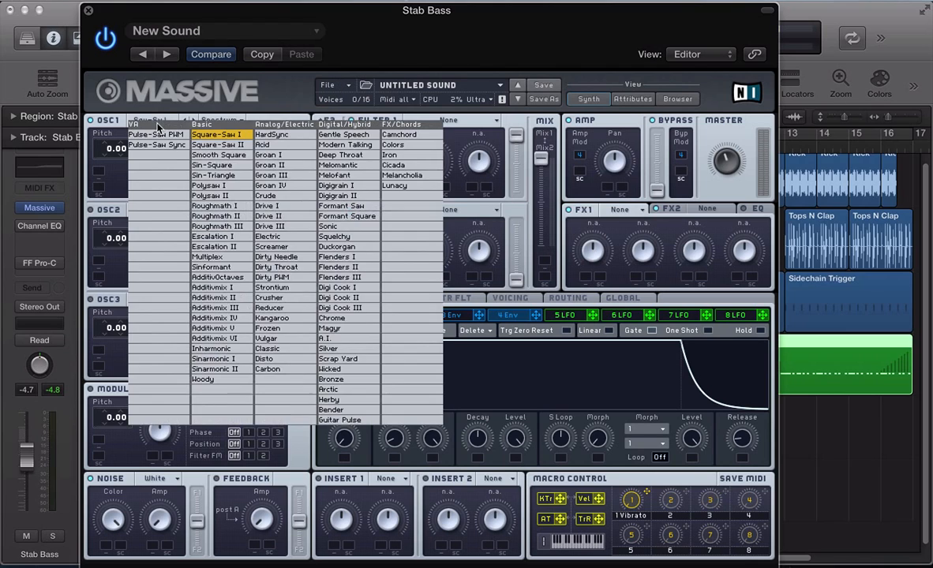
left_click(324, 235)
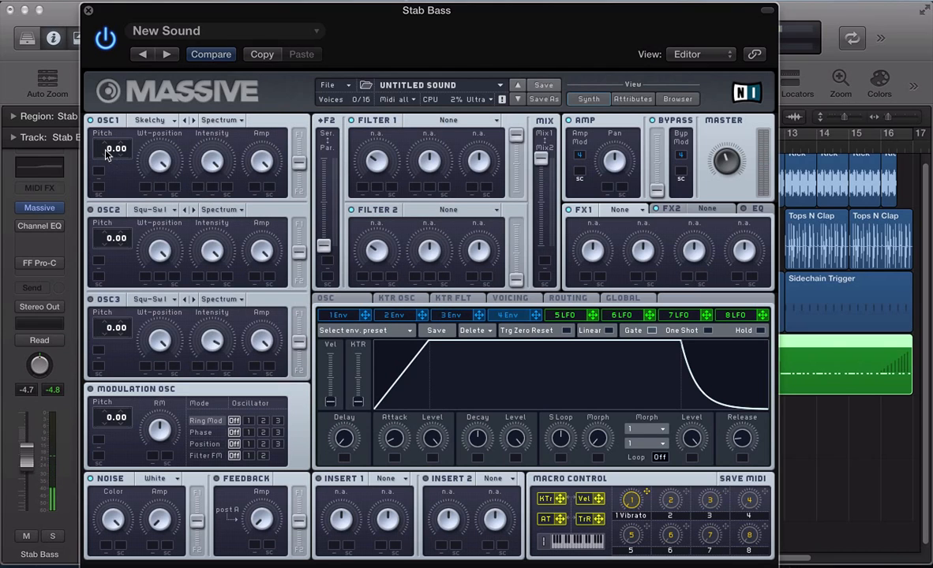
mouse_move(109, 155)
left_mouse_down()
mouse_move(110, 138)
mouse_move(115, 150)
left_mouse_up()
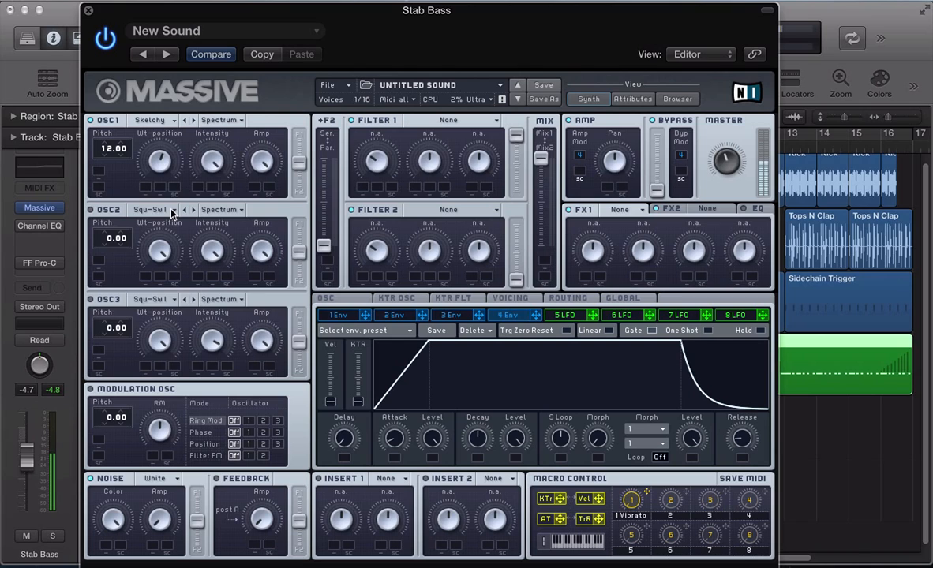
left_click(220, 120)
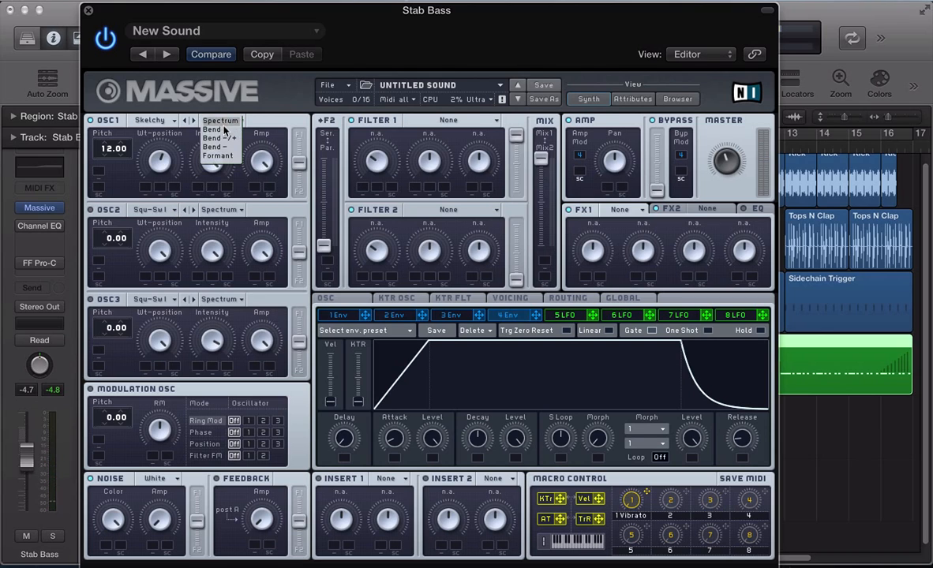
left_click(224, 140)
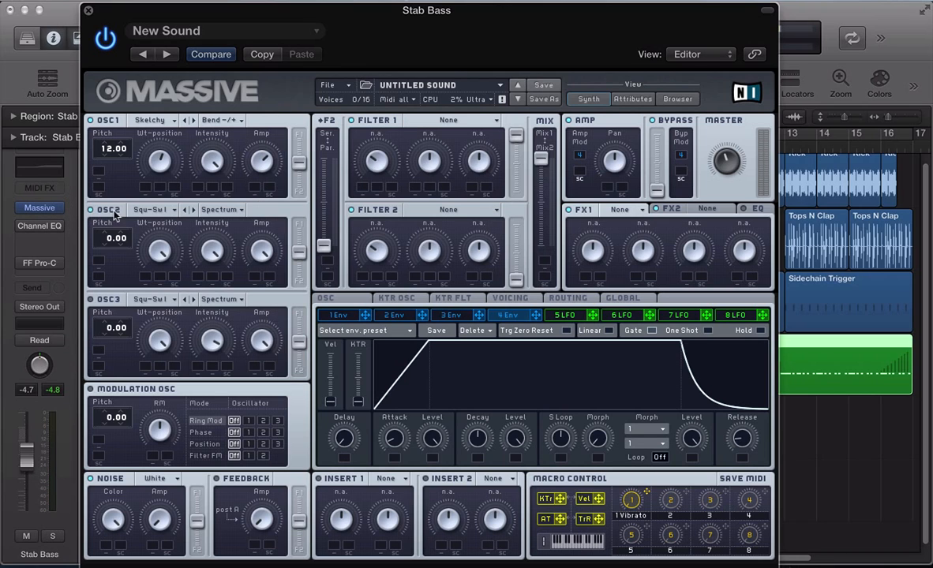
Set oscillator 2 to the Squelchy wavetable in Formant mode with minimum intensity, and oscillator 3's pitch to -12.00
left_click(152, 209)
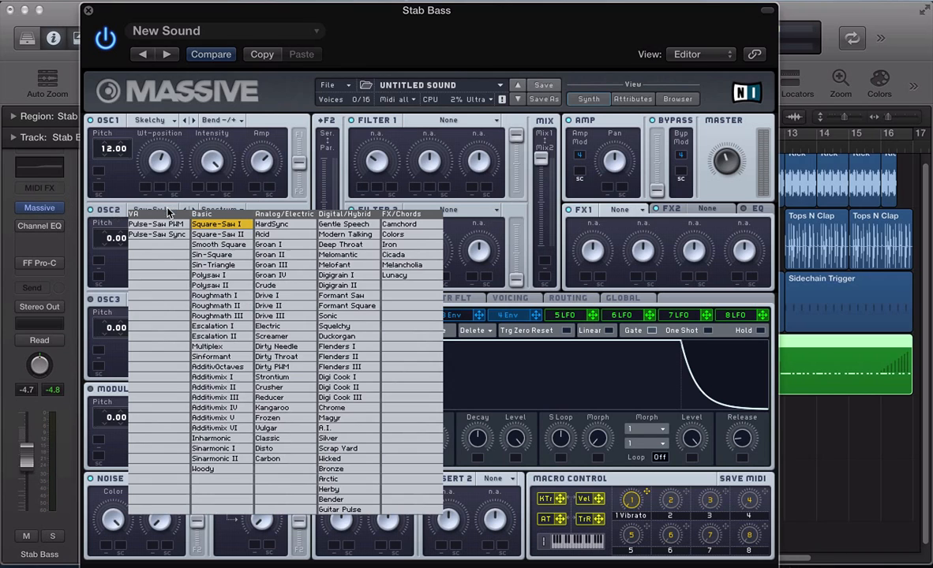
left_click(337, 327)
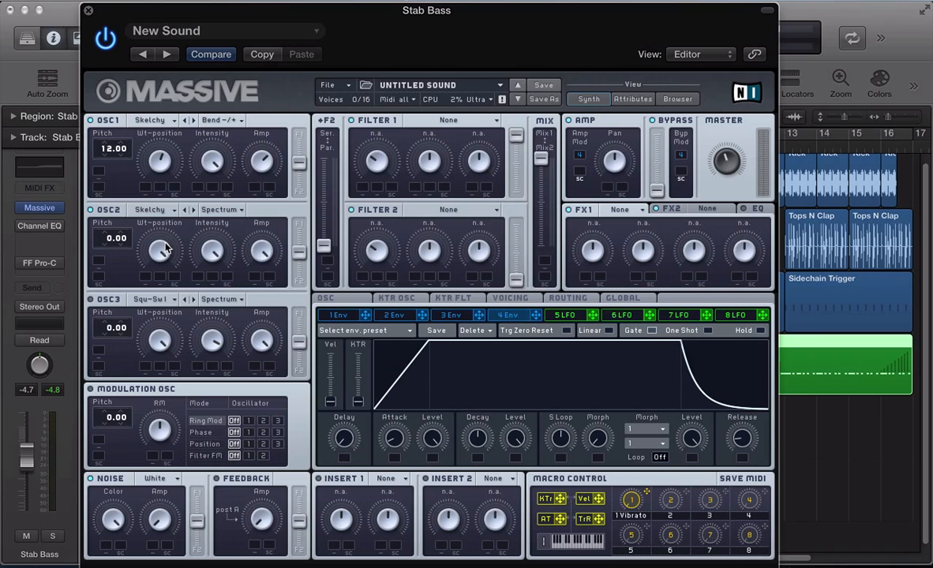
left_click(219, 209)
left_click(217, 249)
left_click_drag(109, 332, 111, 334)
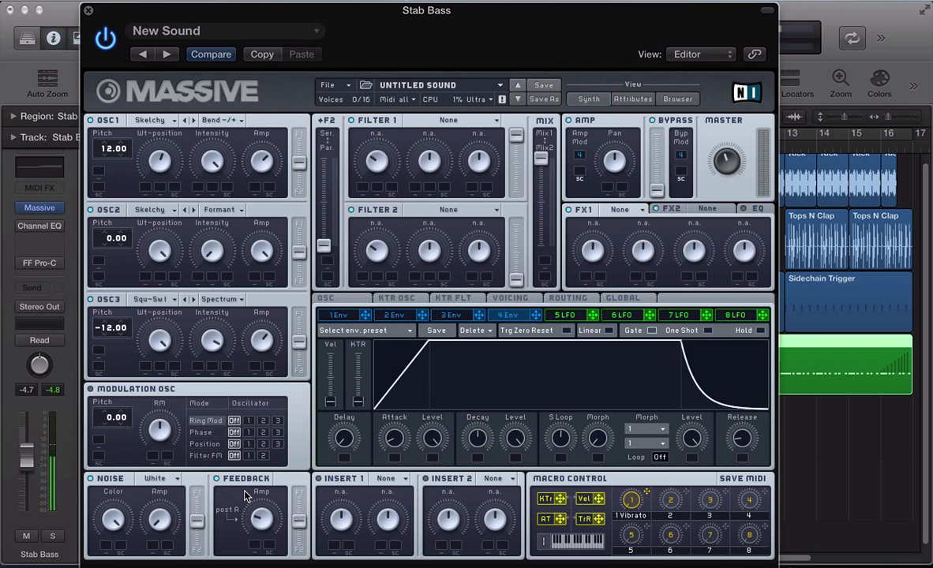
Set the voicing to Monophon, and enable Restart via Gate for the oscillator phases with a lower glide time
left_click(509, 298)
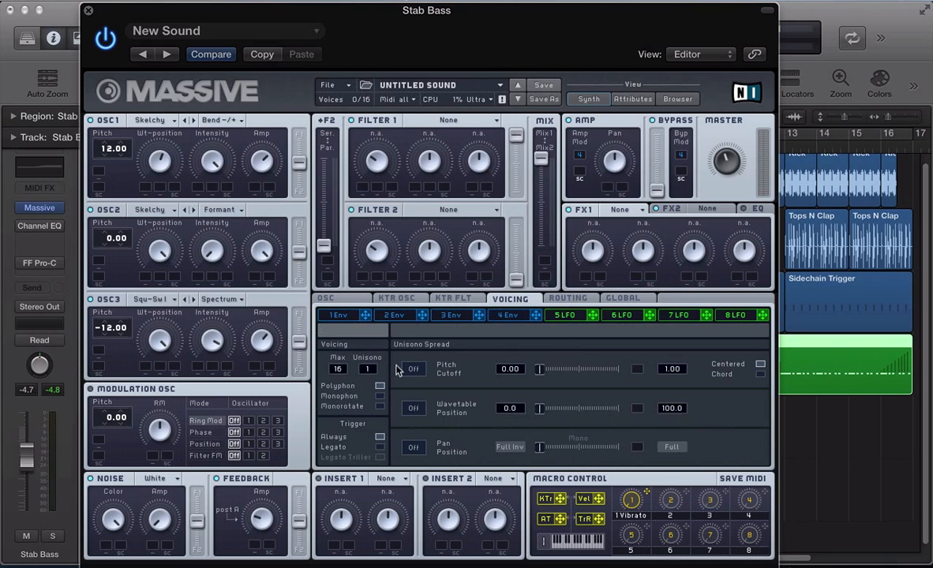
left_click(378, 396)
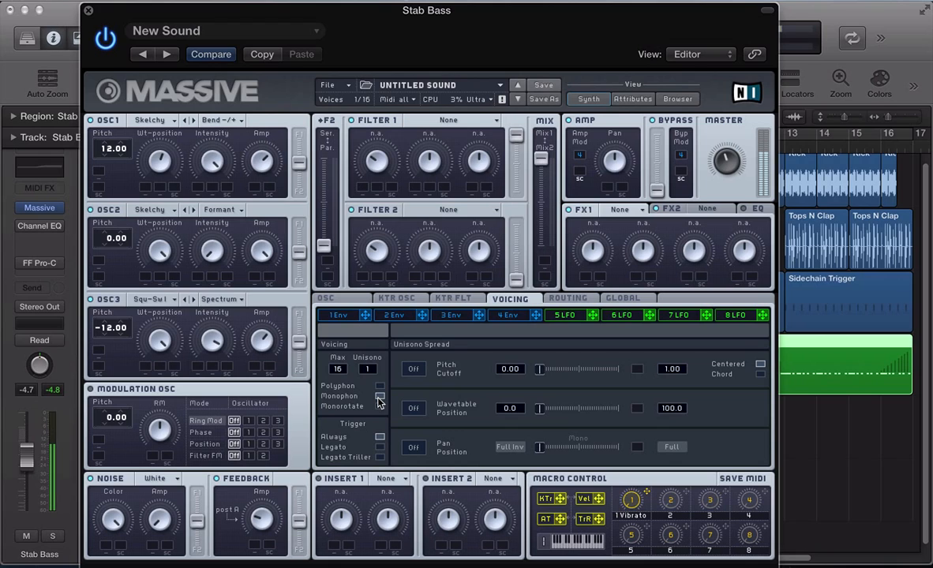
left_click(325, 299)
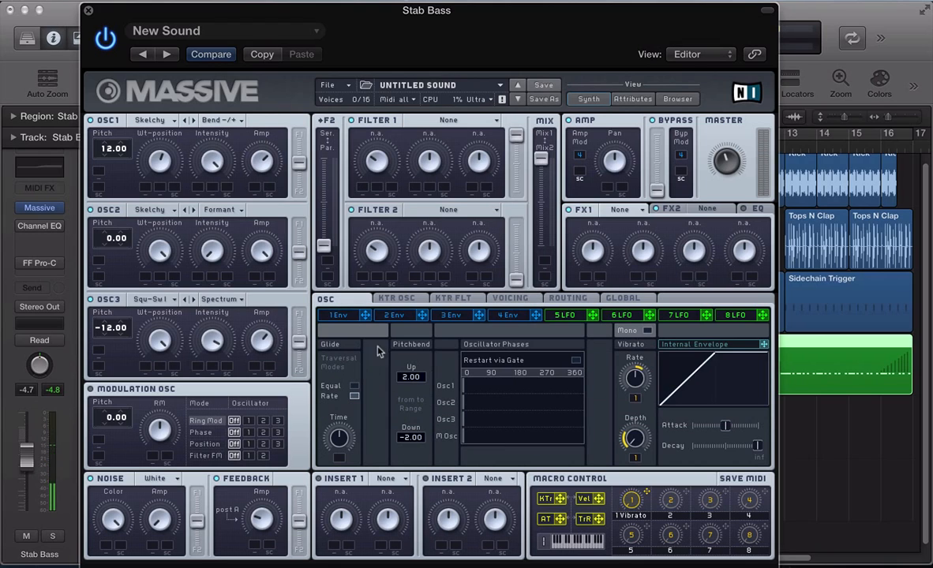
left_click(575, 361)
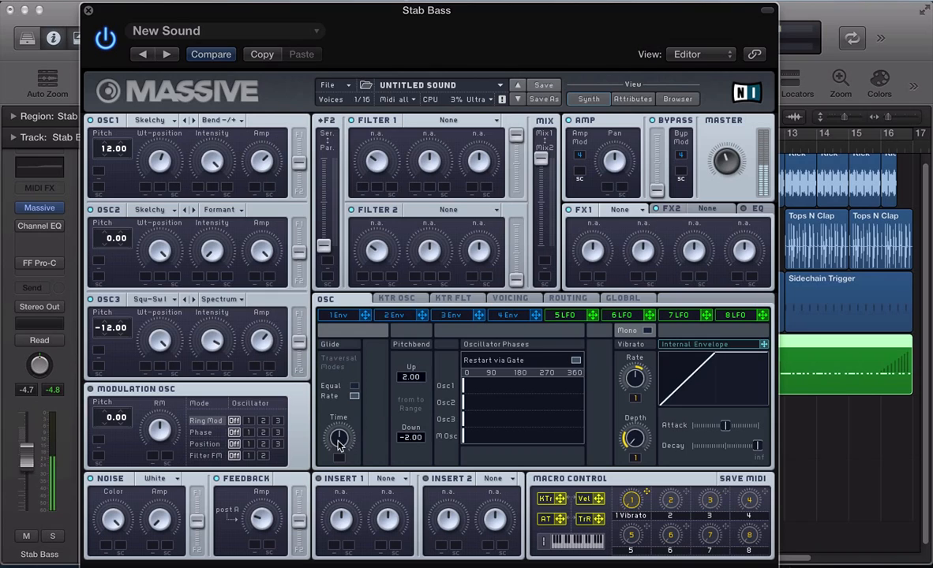
left_click_drag(338, 441, 333, 457)
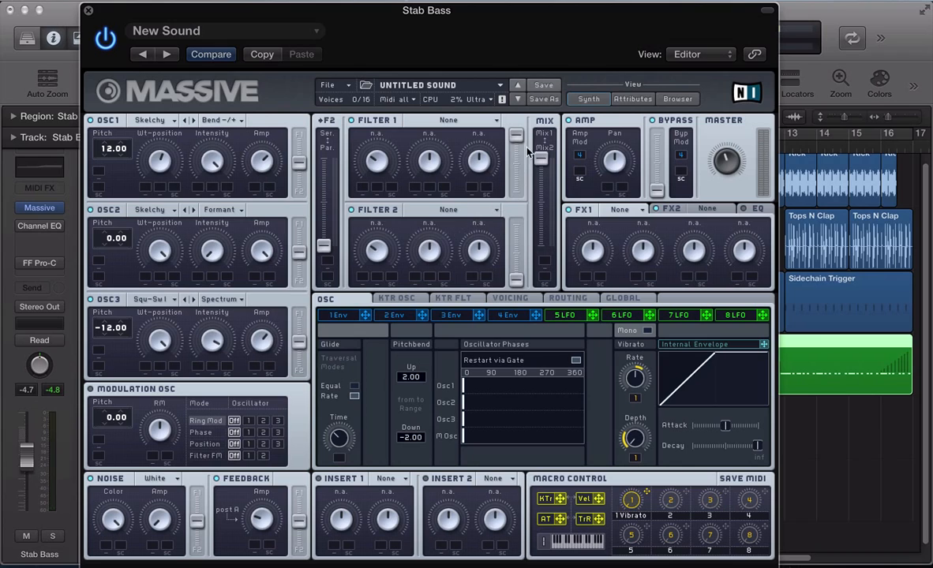
Move the filter mix fully to Mix2, raise Filter 2's output to full and set Filter 2 to Lowpass 4
left_click_drag(542, 157, 551, 462)
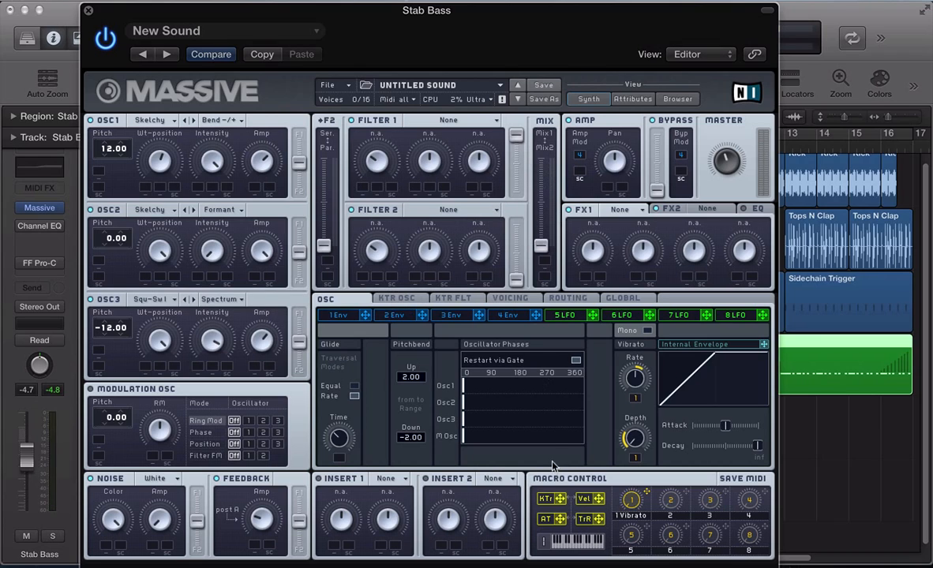
mouse_move(512, 281)
left_mouse_down()
mouse_move(512, 243)
mouse_move(476, 122)
left_mouse_up()
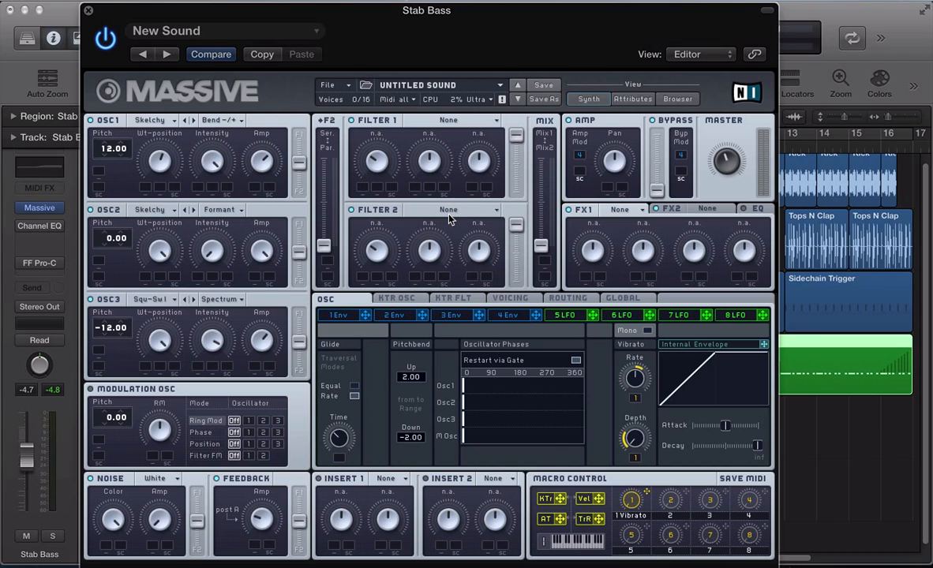
left_click(449, 218)
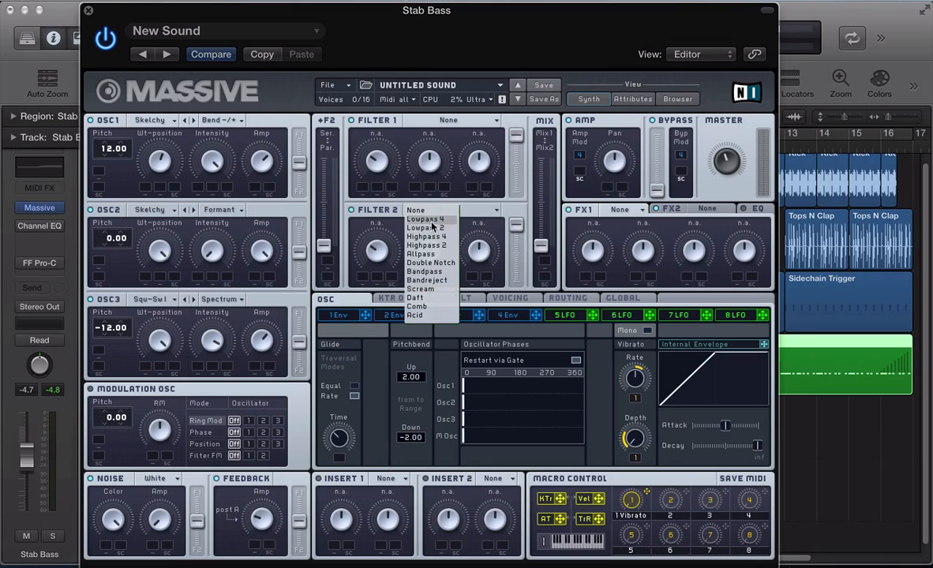
left_click(427, 218)
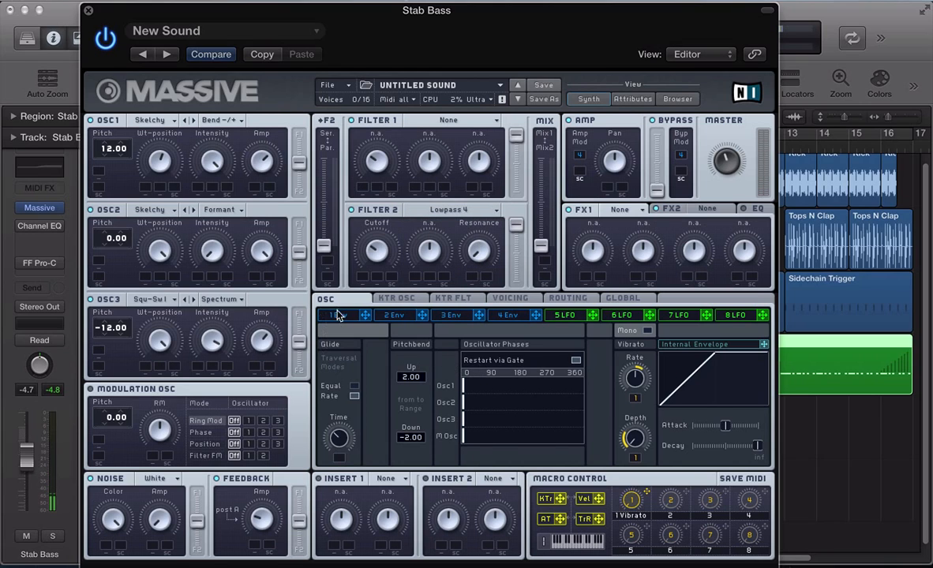
Modulate Filter 2's cutoff with envelope 1, and shape that envelope by adjusting its attack, shortening its decay and lowering the decay level to zero
left_click(331, 315)
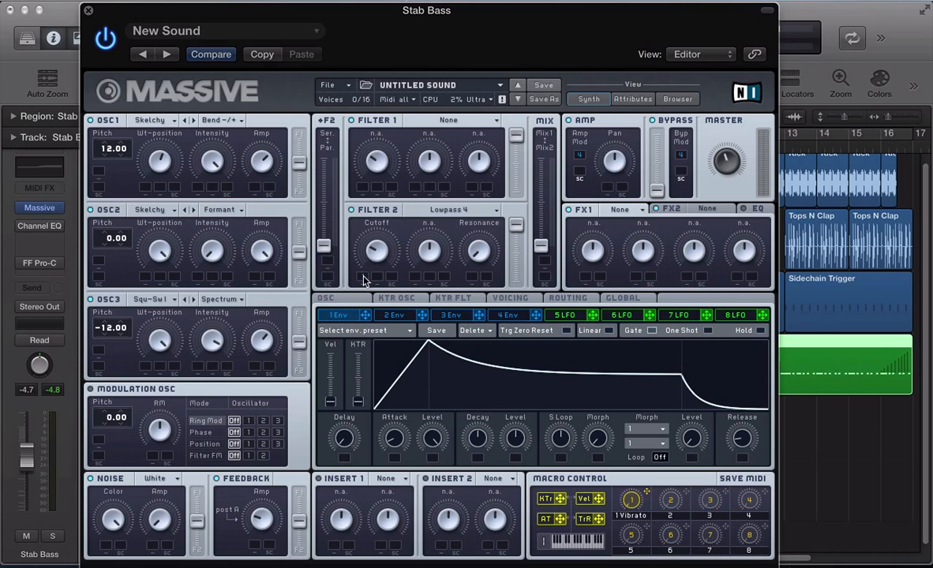
left_click_drag(364, 277, 362, 195)
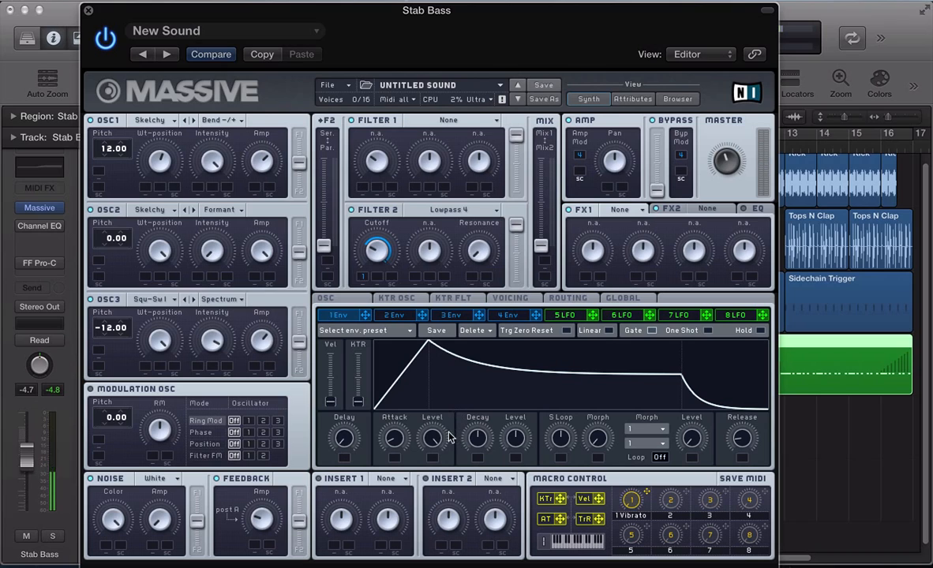
left_click_drag(397, 435, 398, 440)
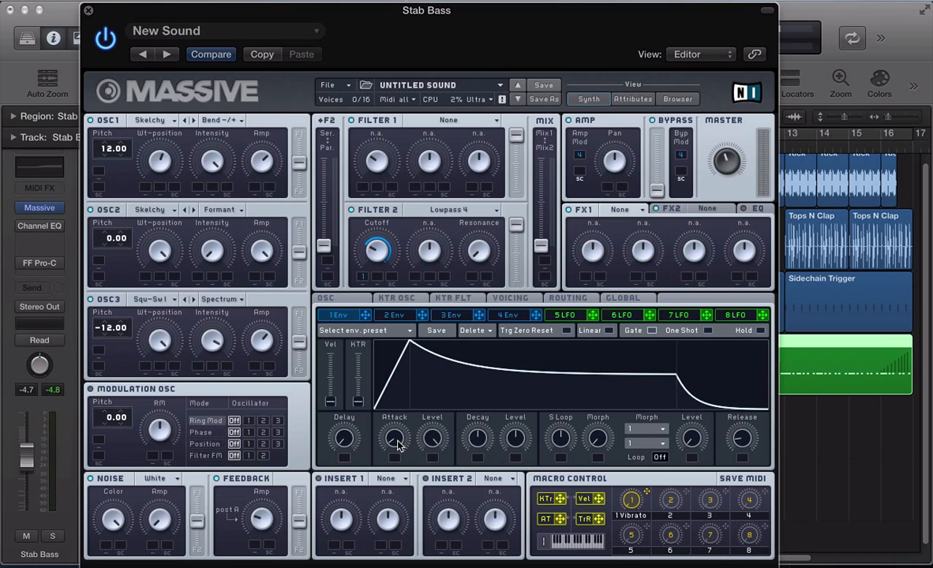
left_click_drag(467, 446, 476, 460)
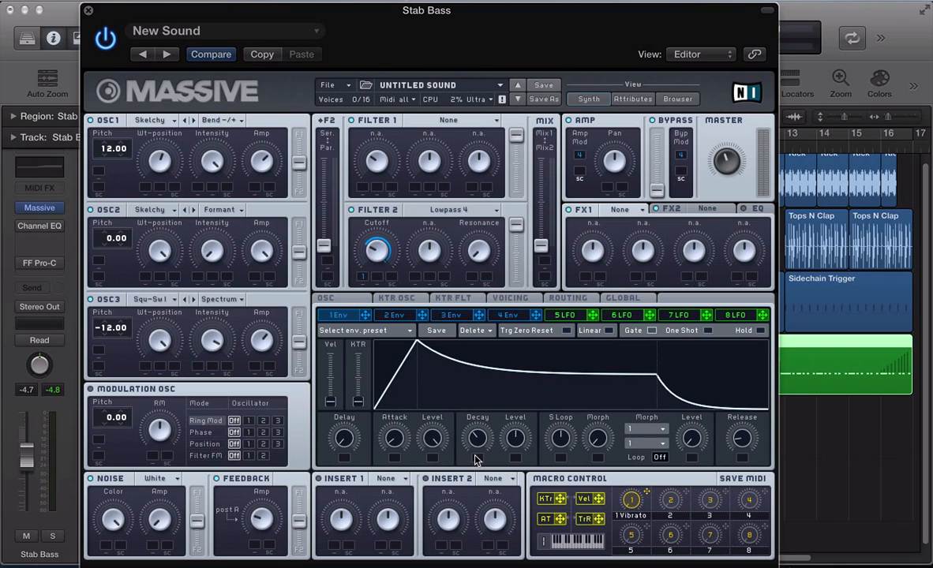
left_click_drag(475, 460, 469, 468)
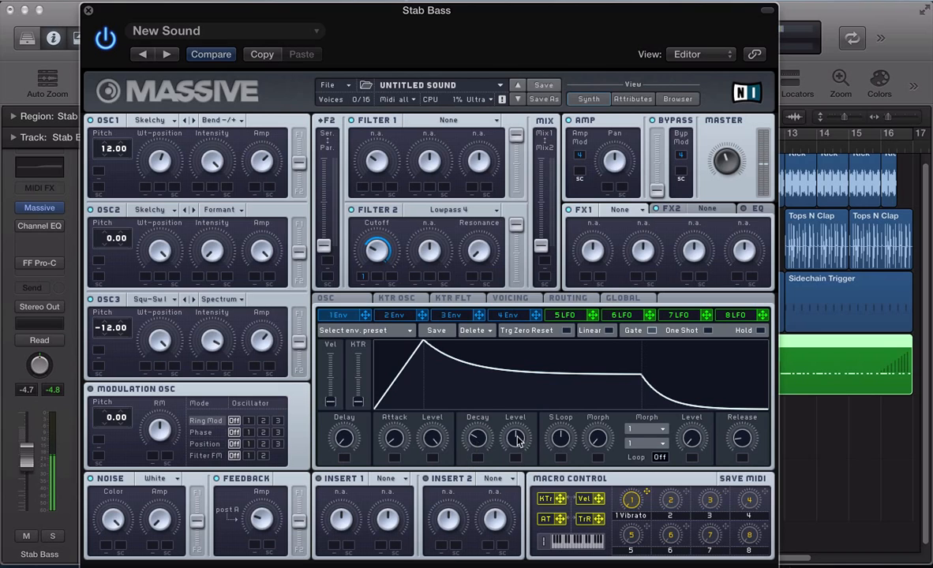
left_click_drag(515, 438, 522, 450)
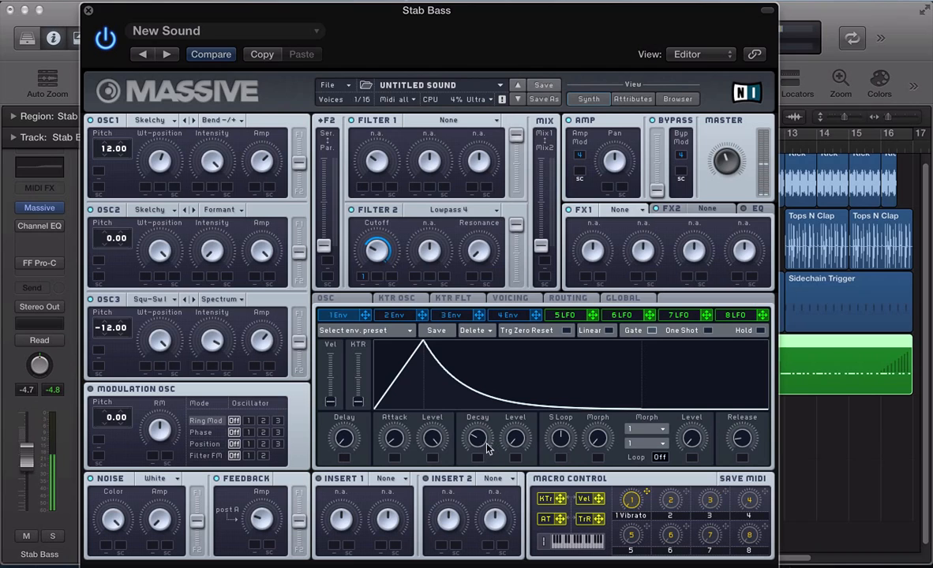
left_click_drag(479, 444, 482, 434)
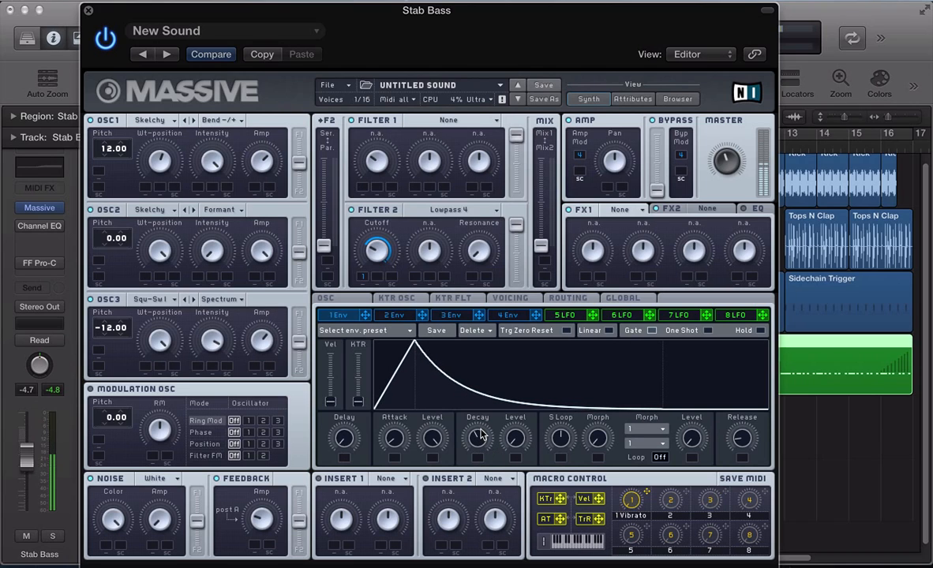
left_click_drag(398, 443, 401, 440)
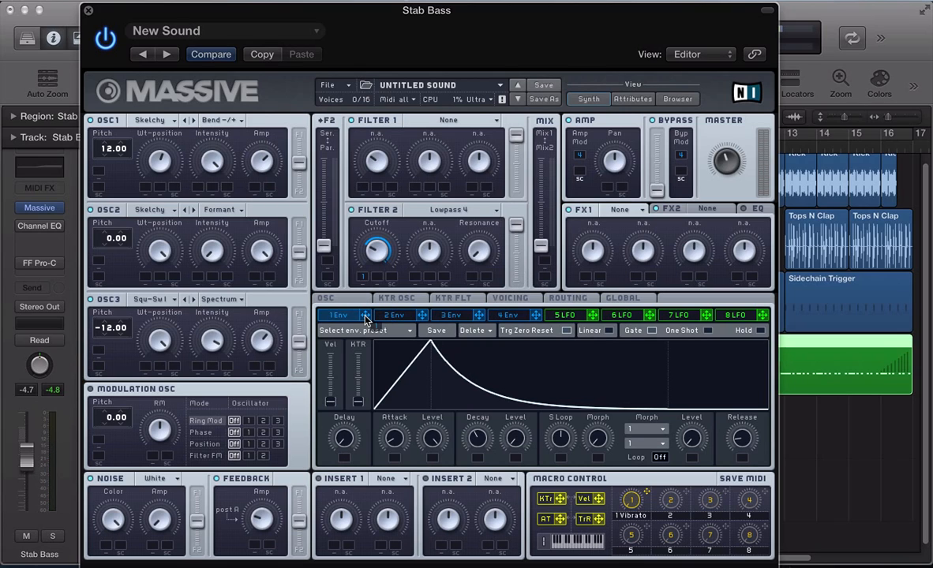
Assign envelope 1 to oscillator 2's intensity and raise the modulation amount
left_click_drag(365, 319, 197, 277)
left_click_drag(197, 274, 187, 173)
Load Classic Tube as the FX1 effect and Reverb as the FX2 effect
left_click(619, 209)
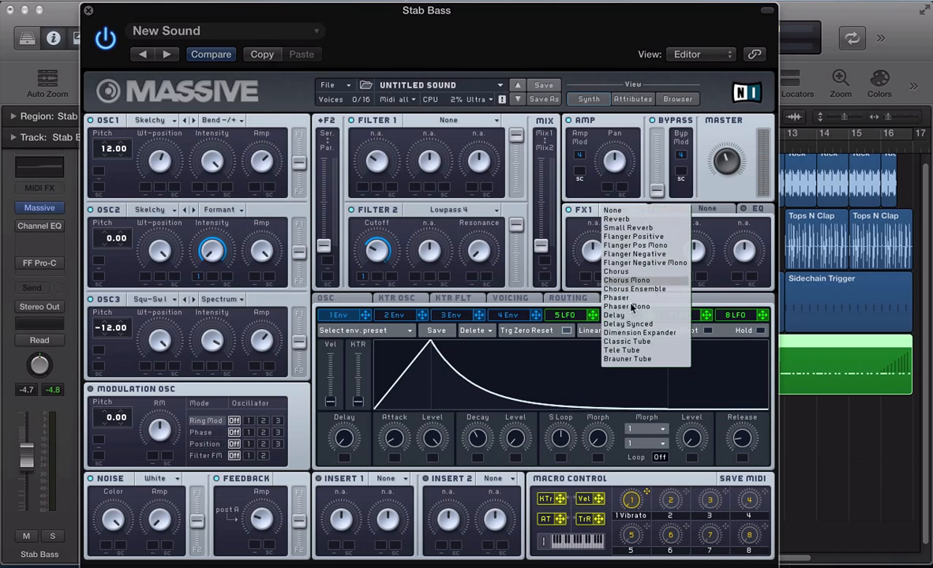
left_click(615, 341)
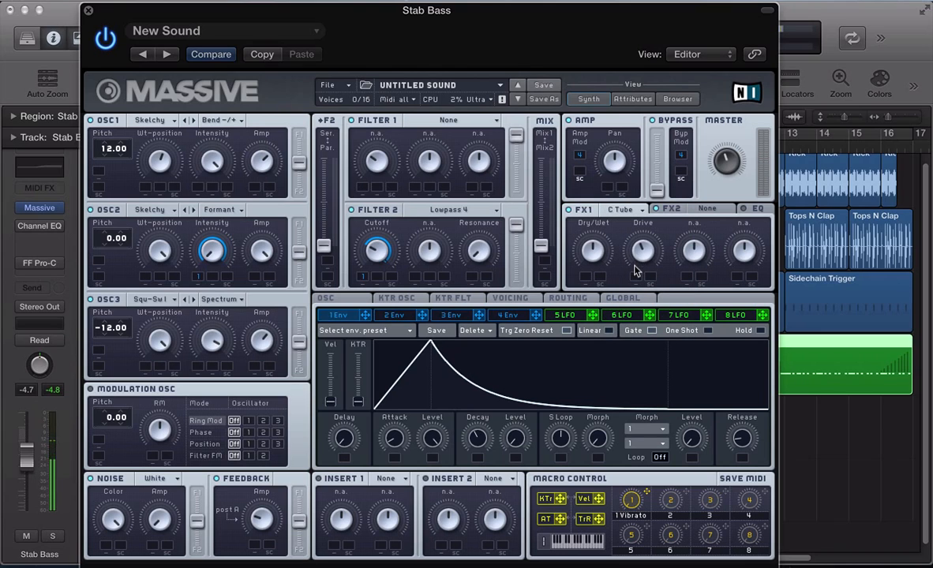
left_click(702, 212)
left_click(696, 228)
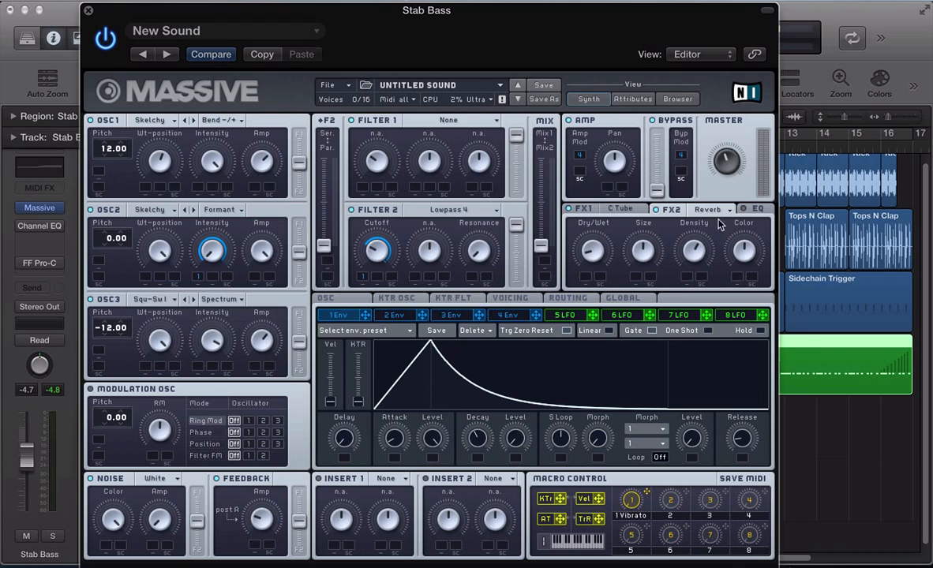
View the EQ page, return to the FX2 reverb settings and show the OSC page with the pitchbend range
left_click(754, 210)
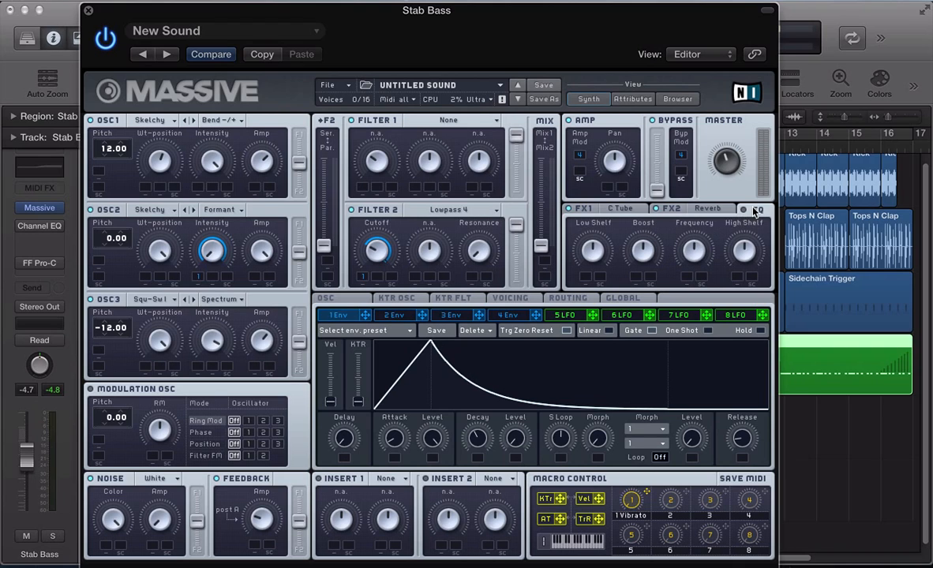
left_click(700, 211)
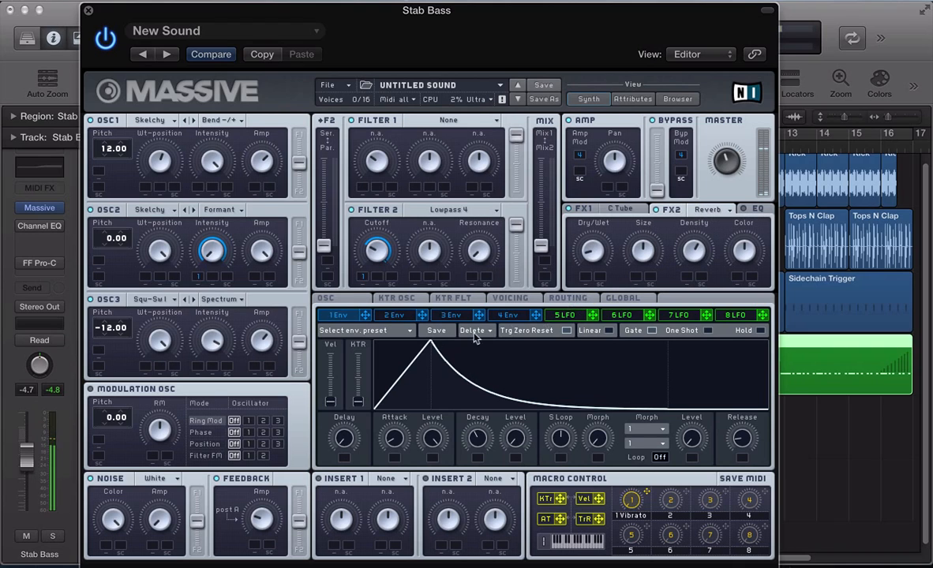
left_click(324, 298)
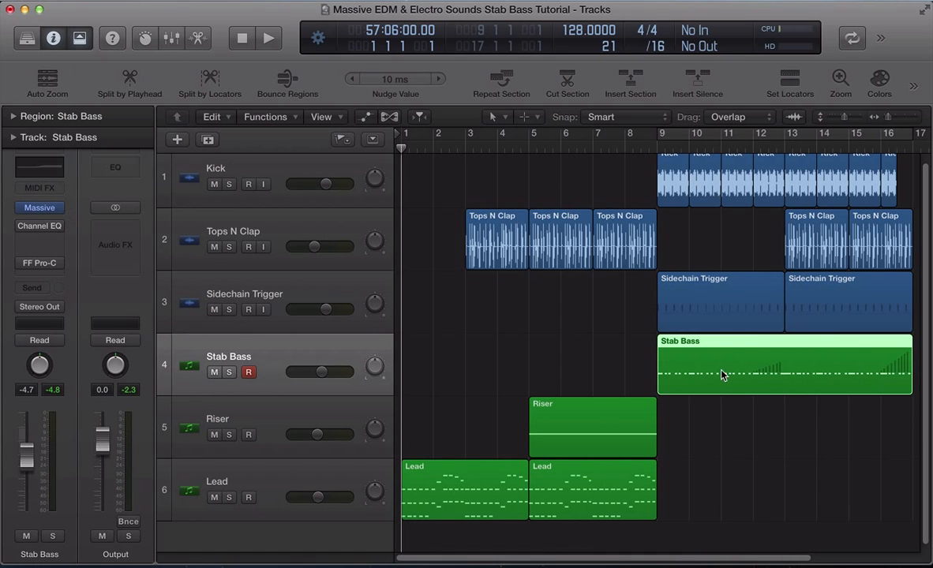
Open the Stab Bass region in the Piano Roll, fit the whole region in view and play the pitch bend leading into bar 13
left_click(721, 420)
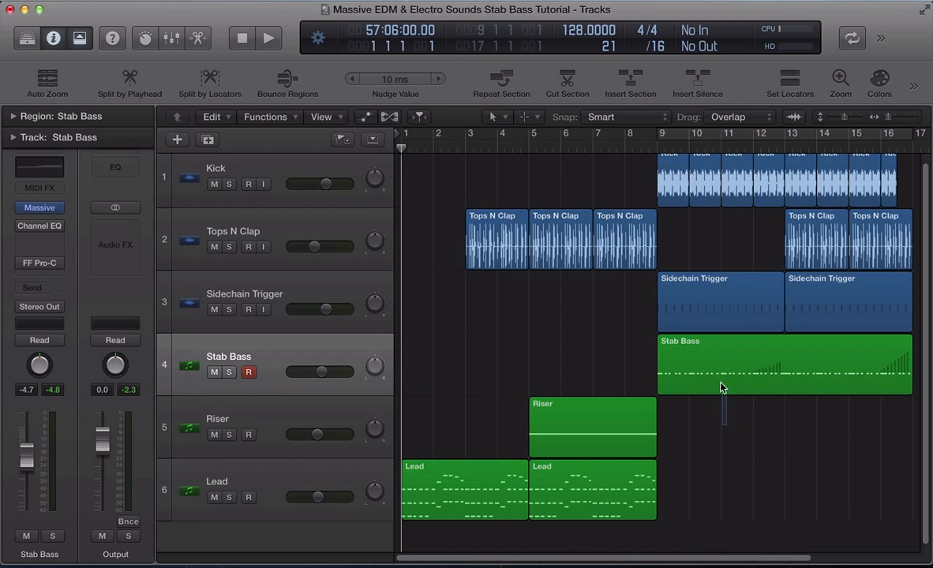
left_click(715, 373)
key("v")
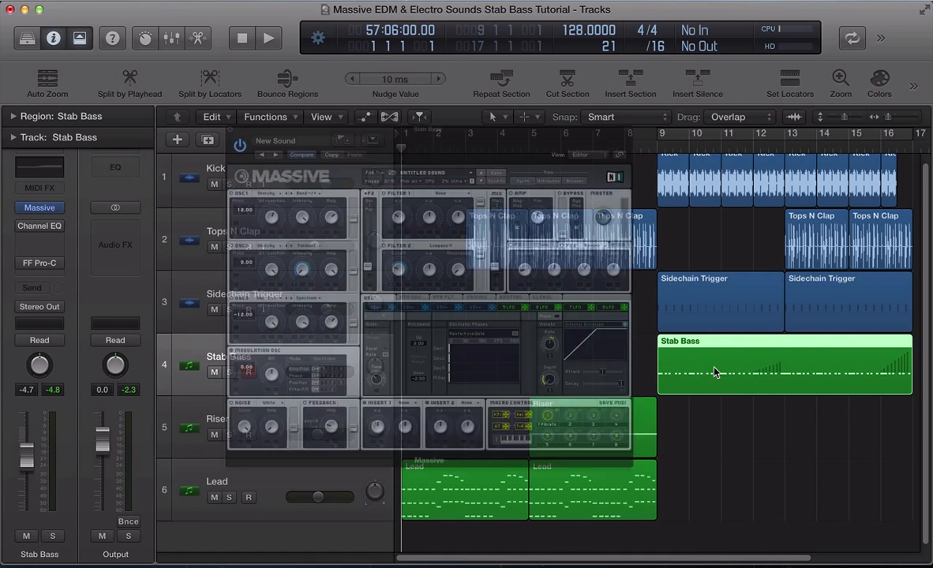
key("v")
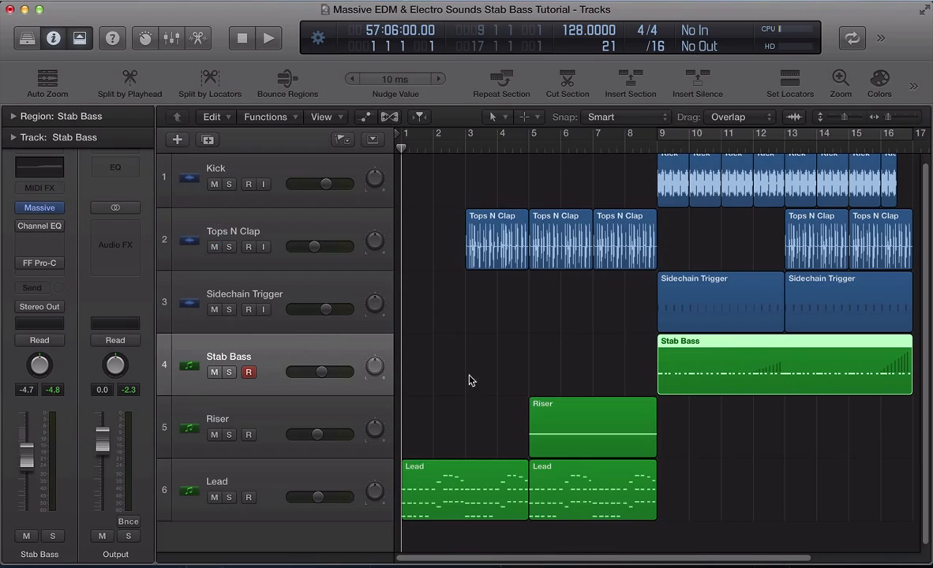
key("p")
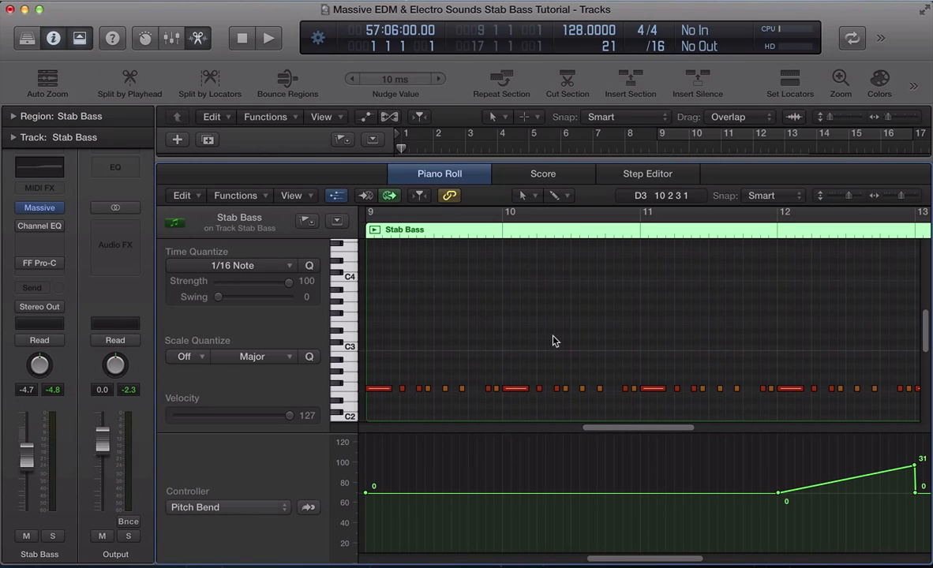
key("z")
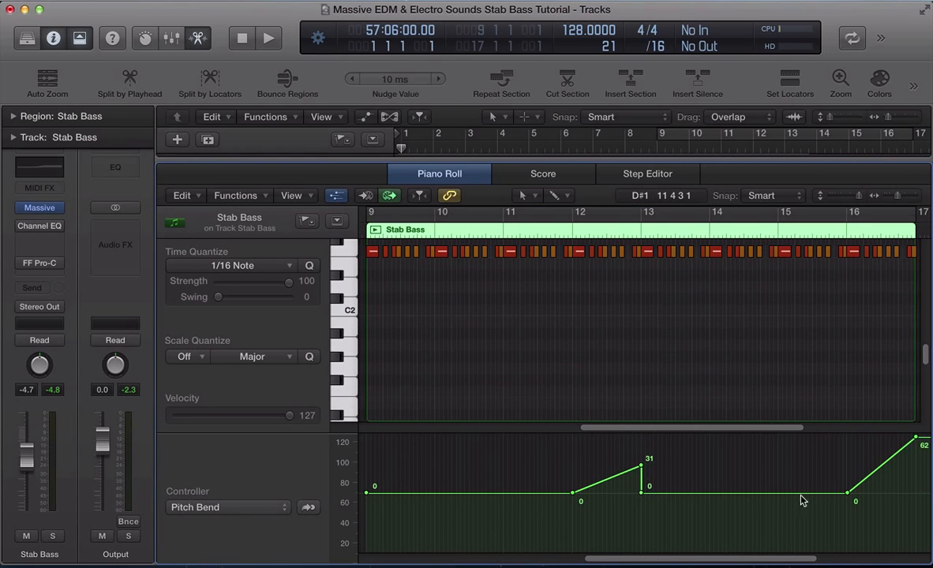
key("space")
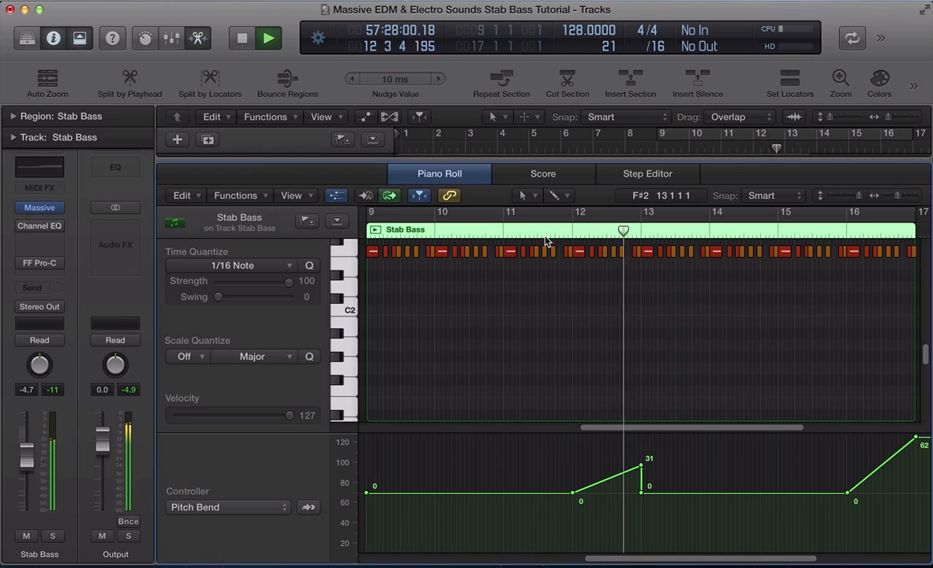
key("space")
Set the Pitchbend Up range to 12.00 in the Stab Bass track's Massive
key("v")
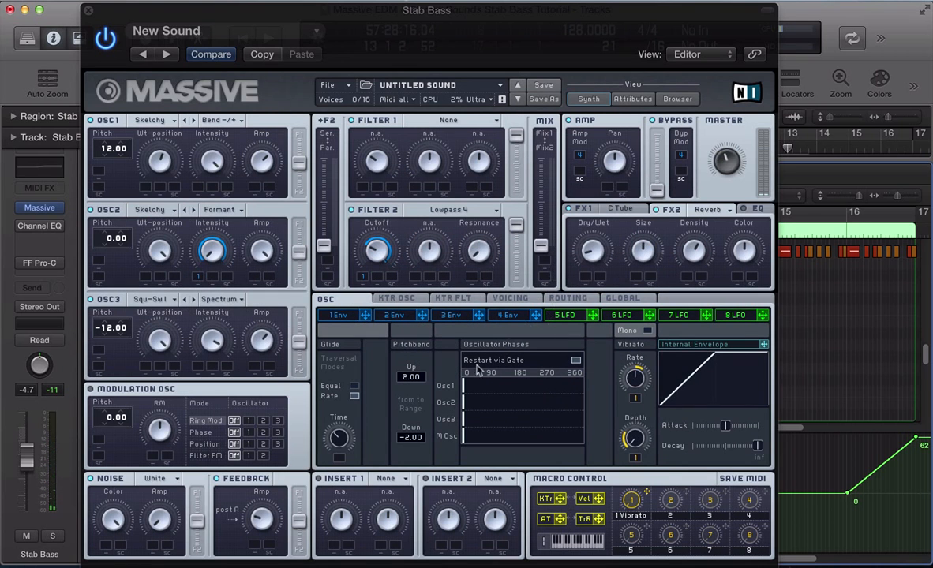
left_click_drag(411, 379, 414, 363)
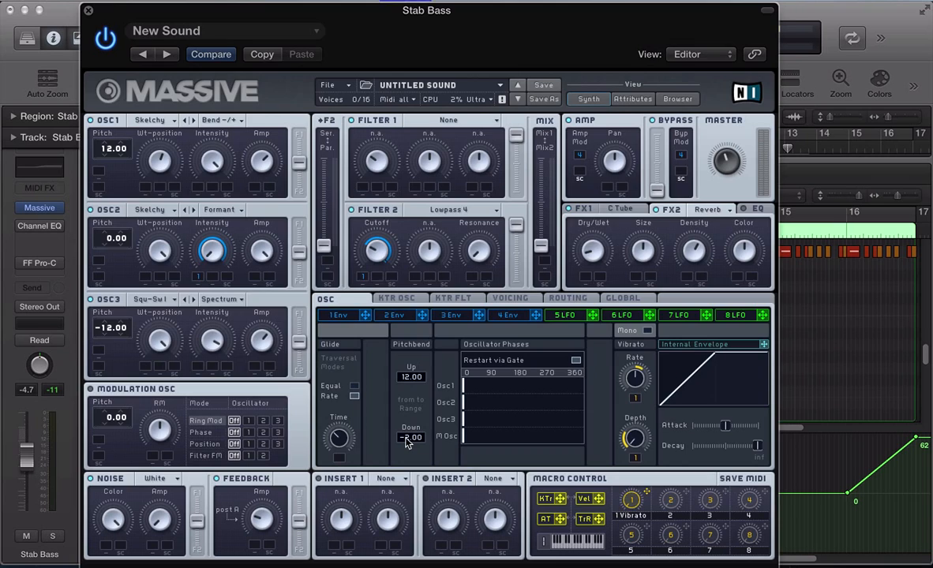
key("v")
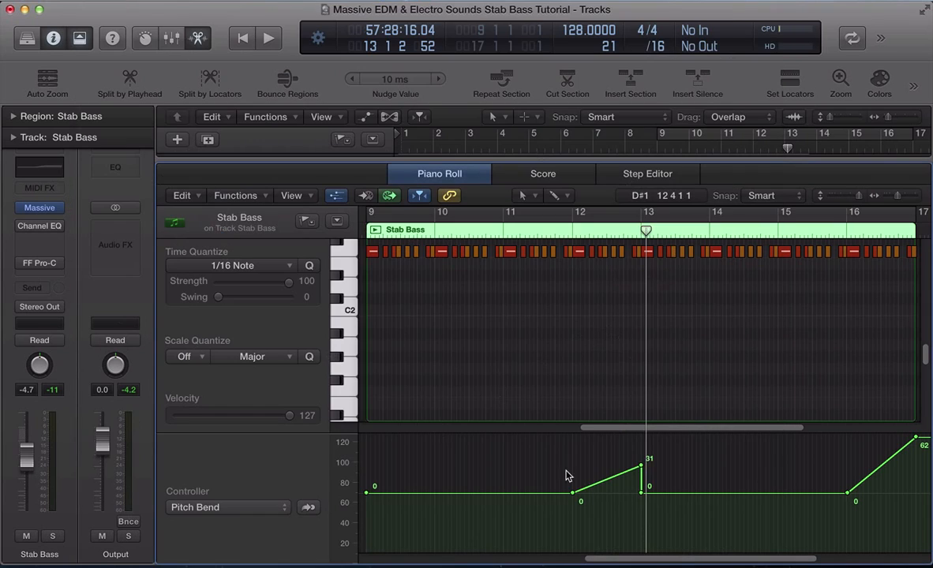
Audition the Stab Bass pitch bend from just before bar 12 and recheck the Pitchbend Up range in Massive
left_click(550, 230)
key("space")
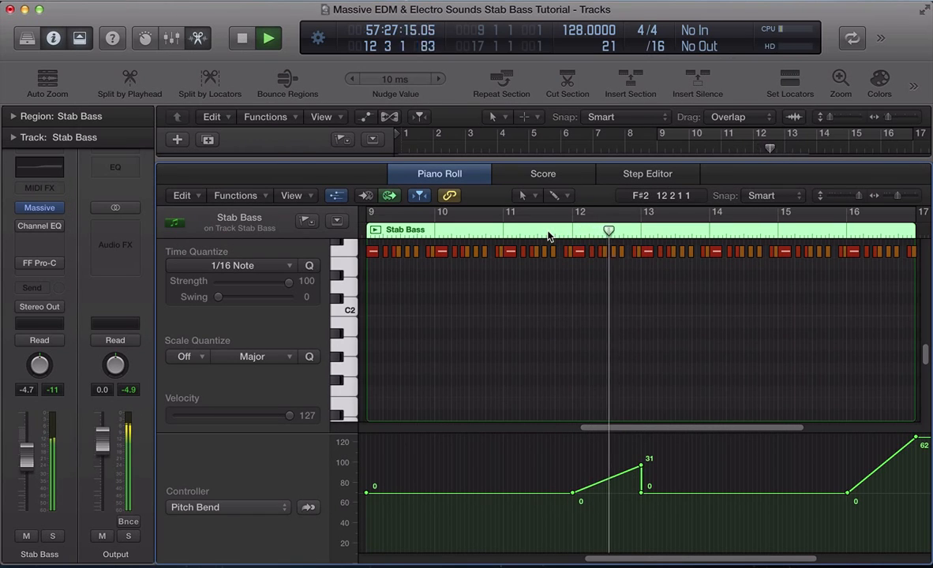
key("space")
left_click(549, 234)
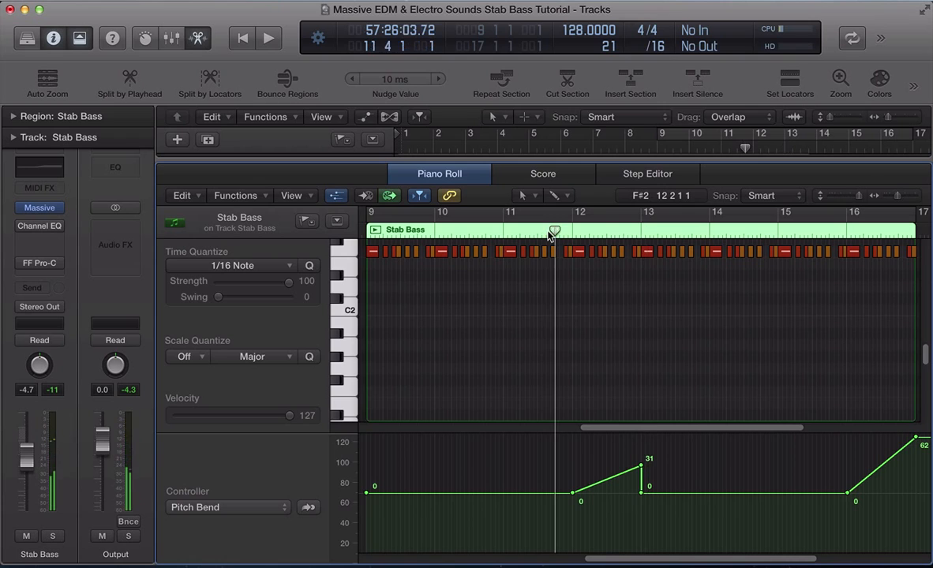
key("v")
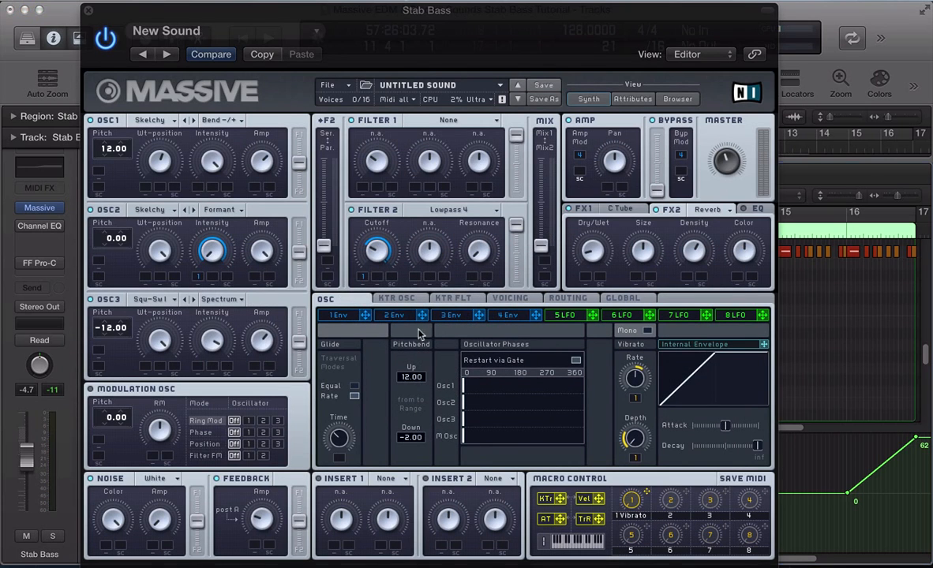
key("v")
key("space")
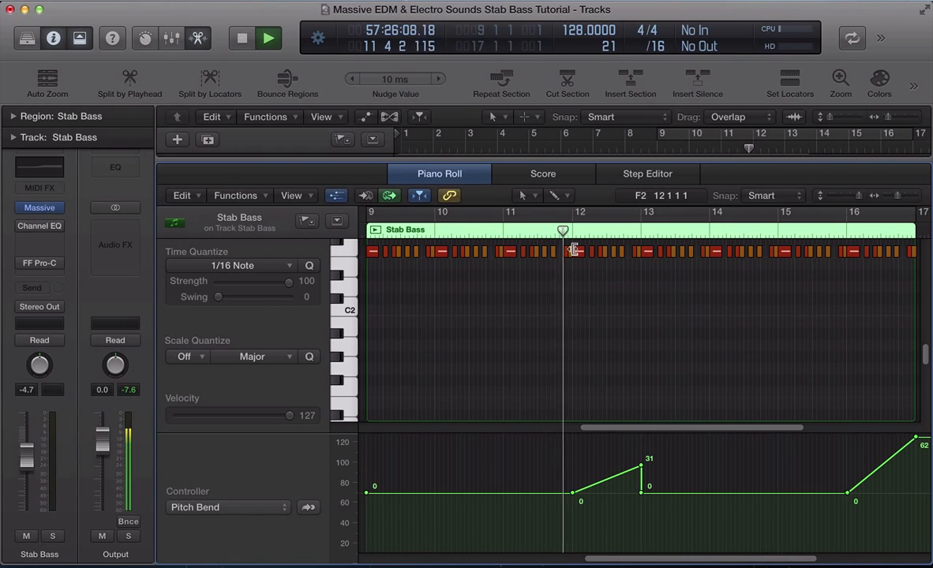
mouse_move(574, 250)
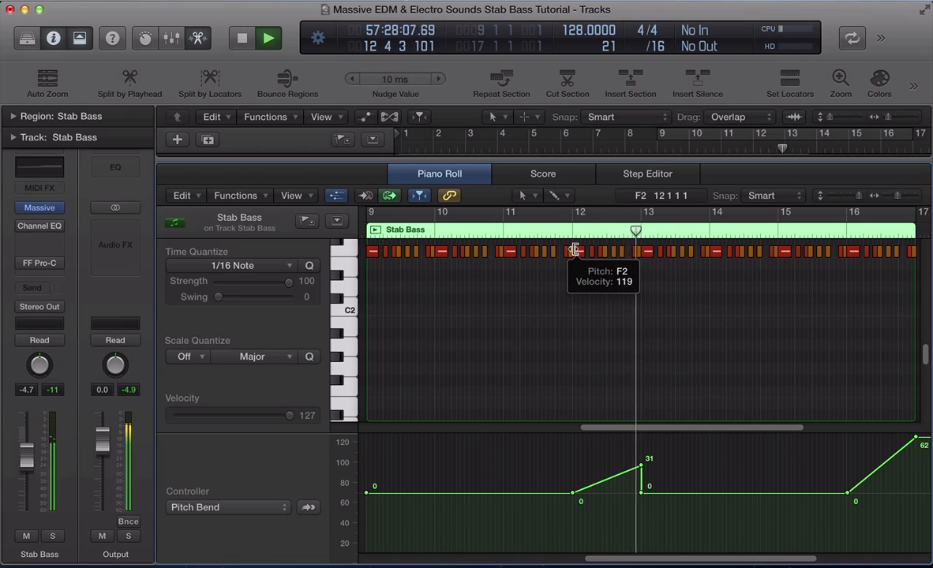
key("v")
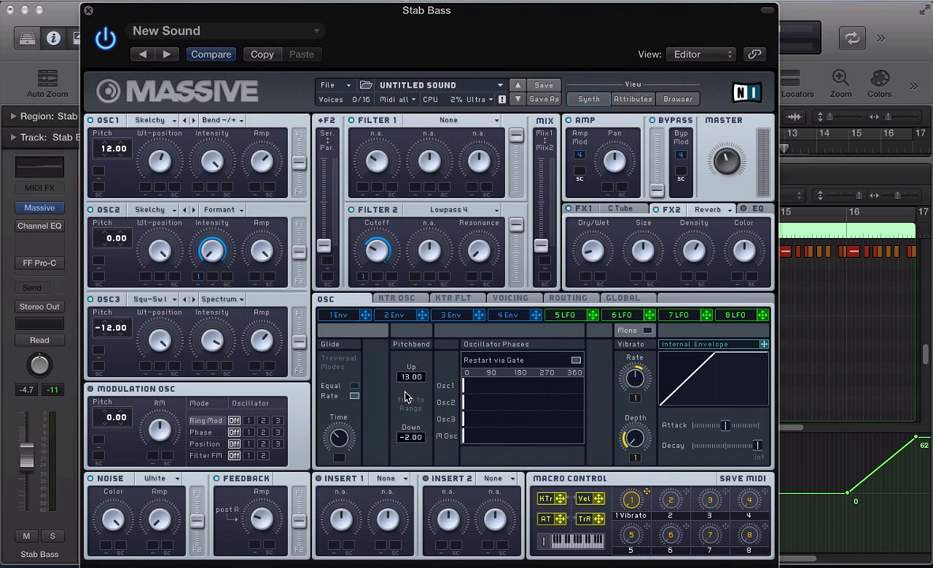
key("v")
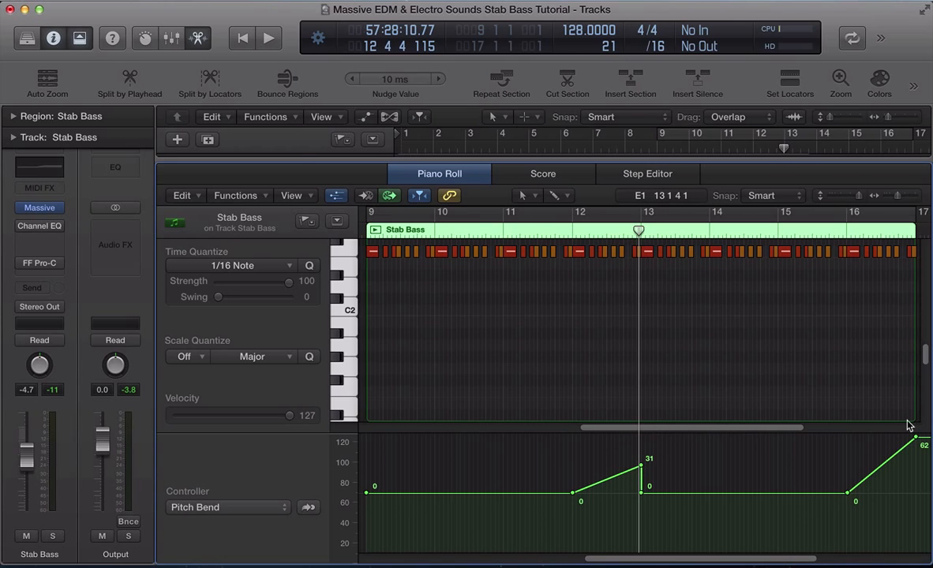
Close the editor area to return to the full tracks view and deselect the Stab Bass region
key("x")
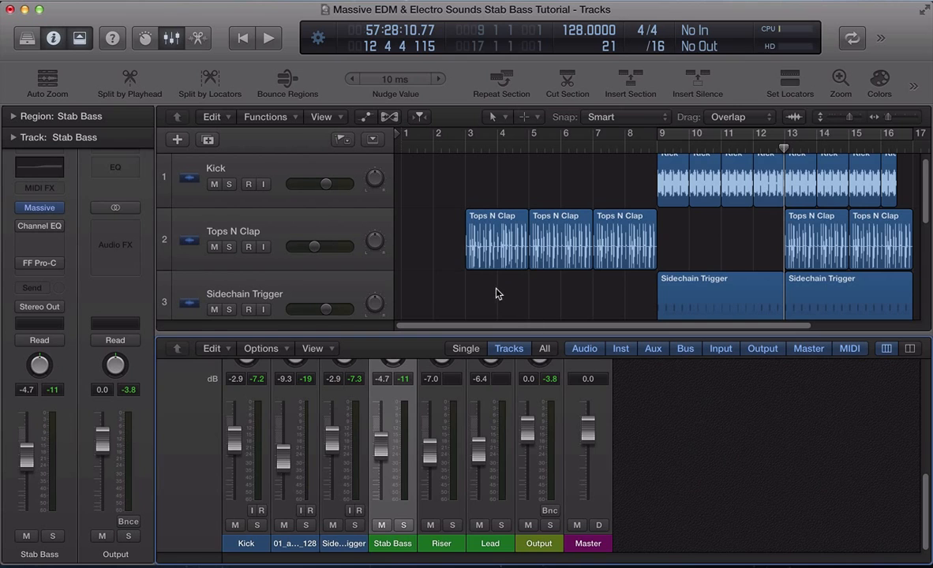
key("x")
left_click(493, 327)
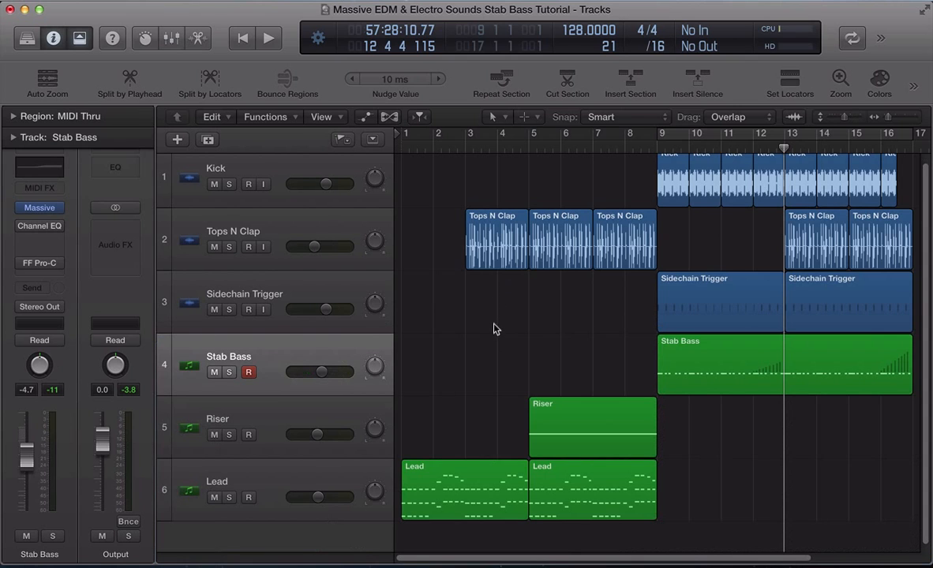
Open Massive on the Riser track, examine the EDM Uplifter patch and its 6 LFO settings, and close the plugin windows
left_click(311, 420)
left_click(42, 201)
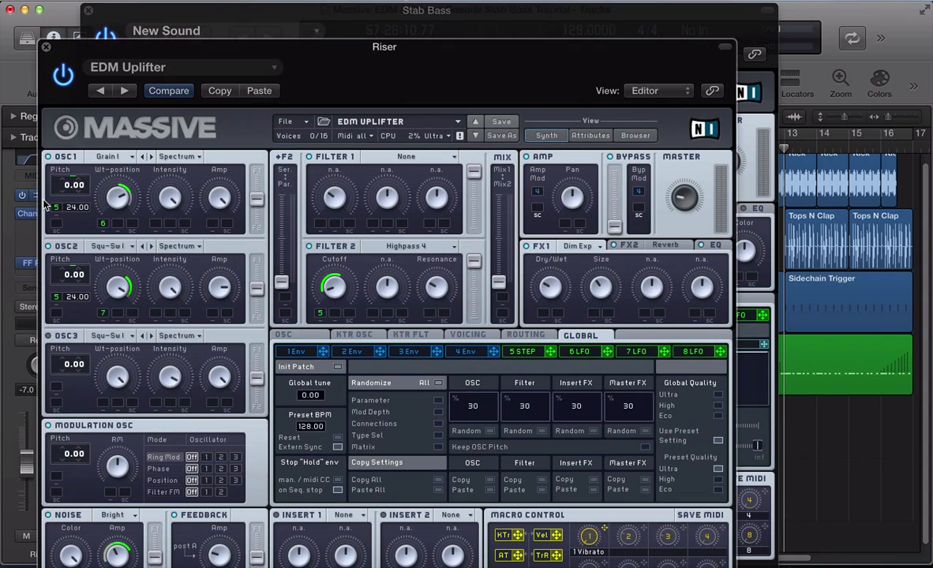
left_click_drag(290, 61, 333, 25)
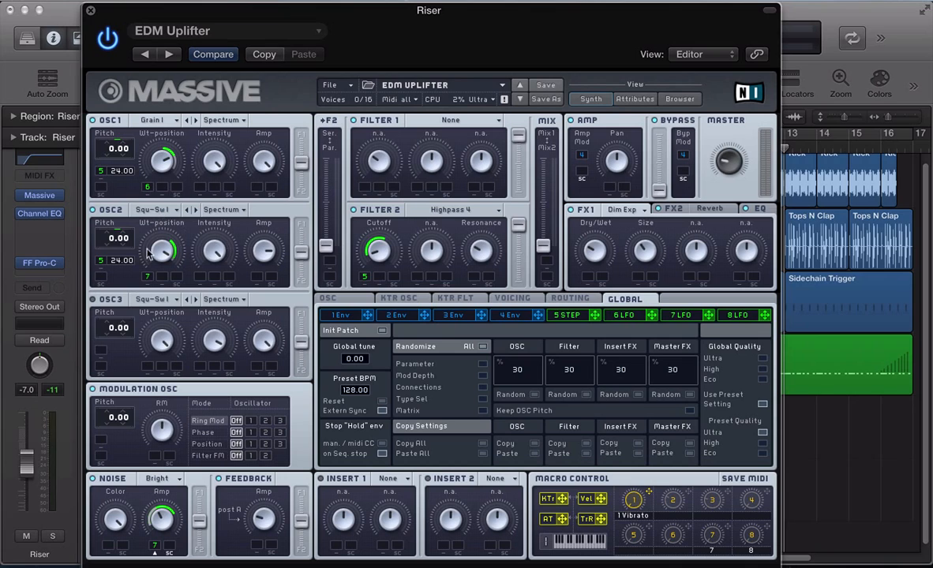
left_click(583, 315)
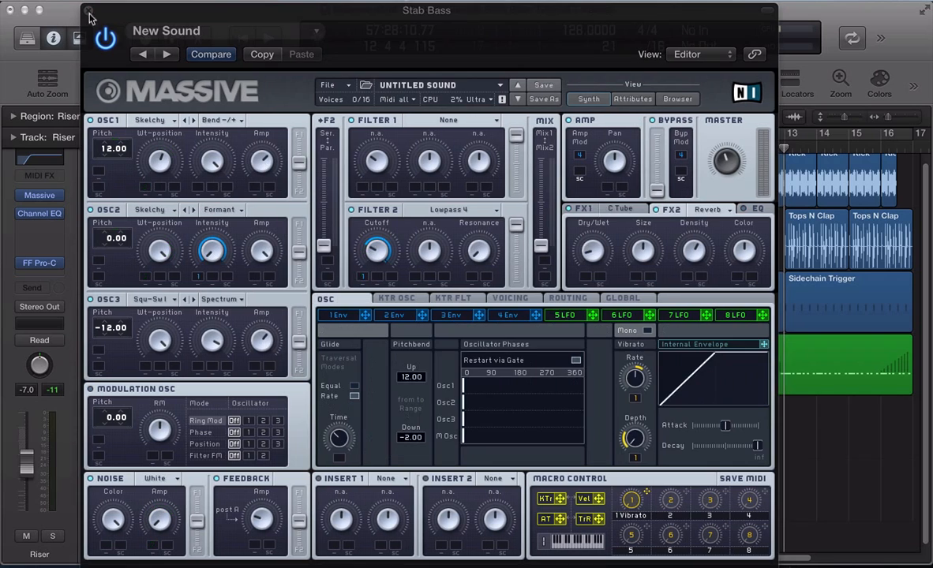
left_click(88, 10)
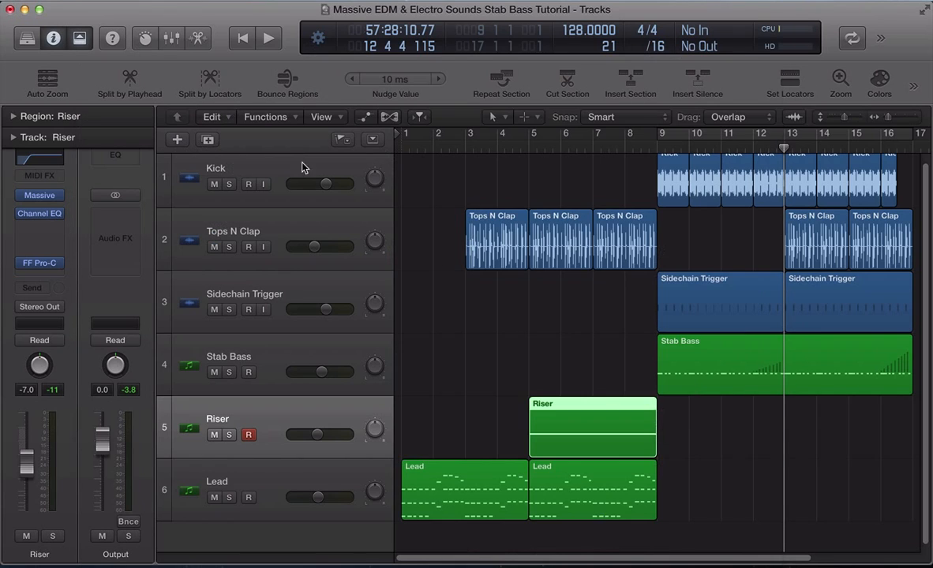
Select the Lead track and play its part from the start of the project
left_click(426, 389)
left_click(345, 467)
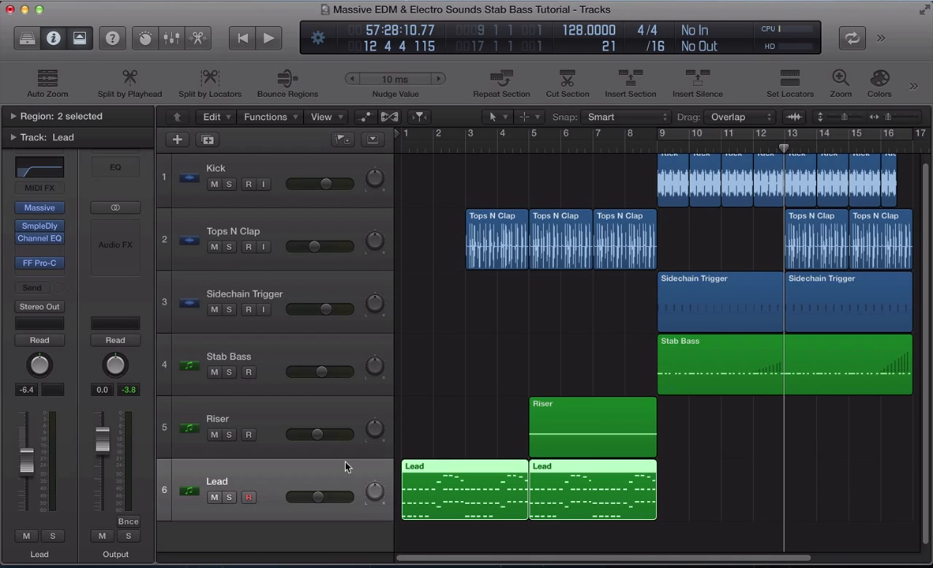
key("Return")
key("space")
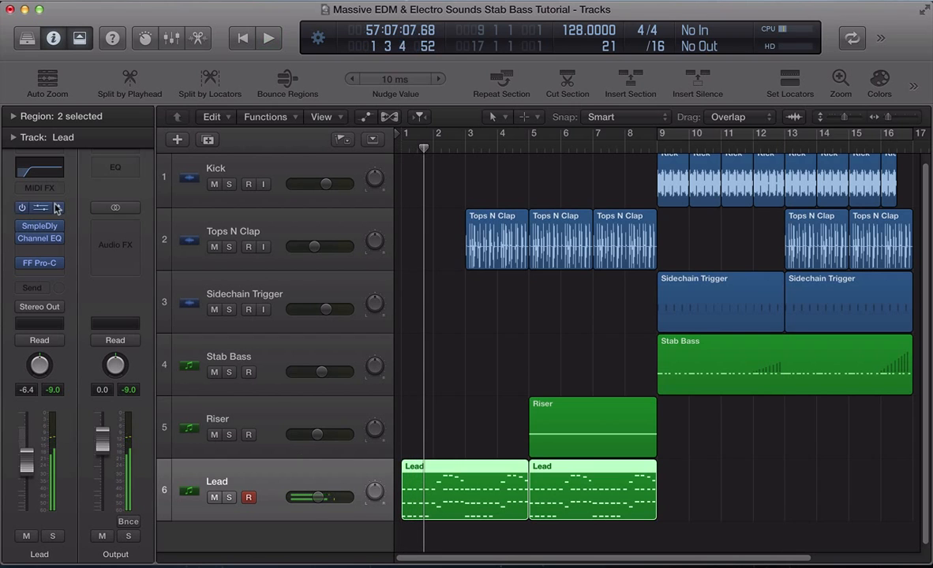
Open Massive on the Lead track, examine the EDM Lead patch and its Voicing page, and close the plugin window
left_click(39, 207)
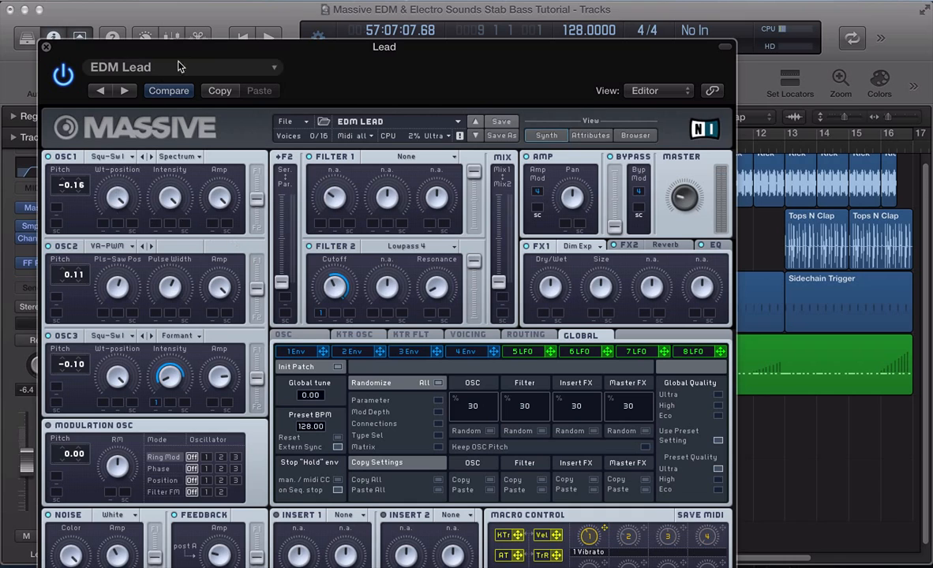
left_click_drag(213, 45, 243, 9)
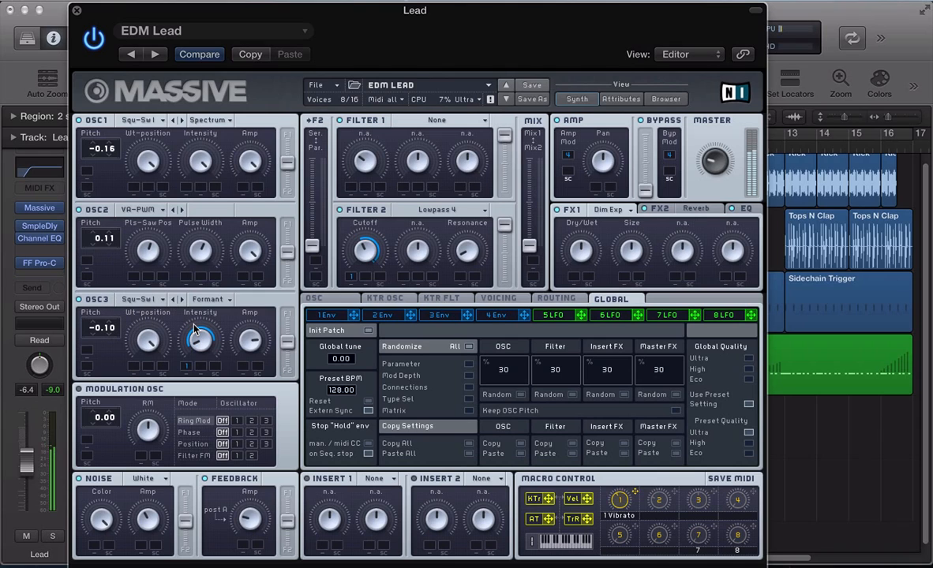
left_click(498, 298)
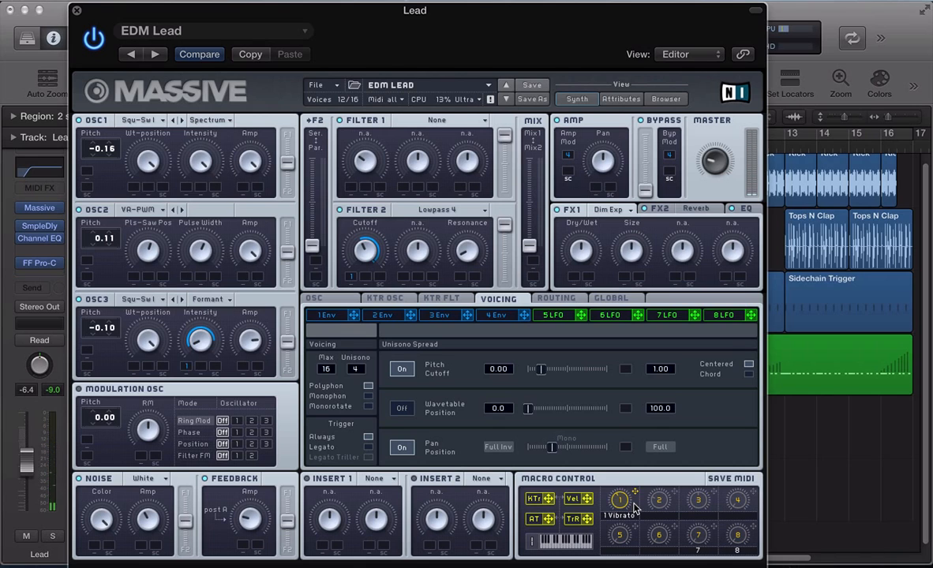
left_click(77, 10)
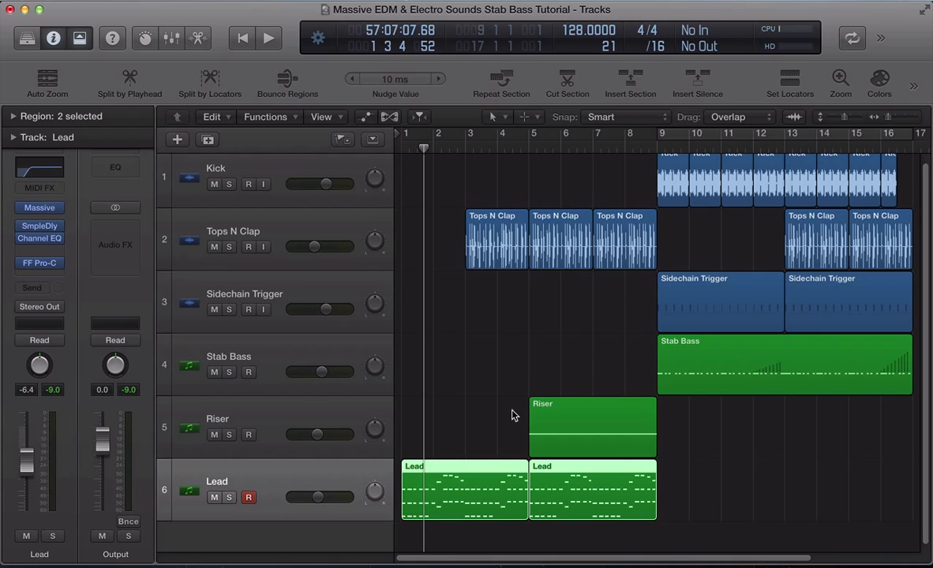
Play from the Stab Bass region, return the playhead to the project start and deselect all regions
left_click(688, 371)
key("shift+space")
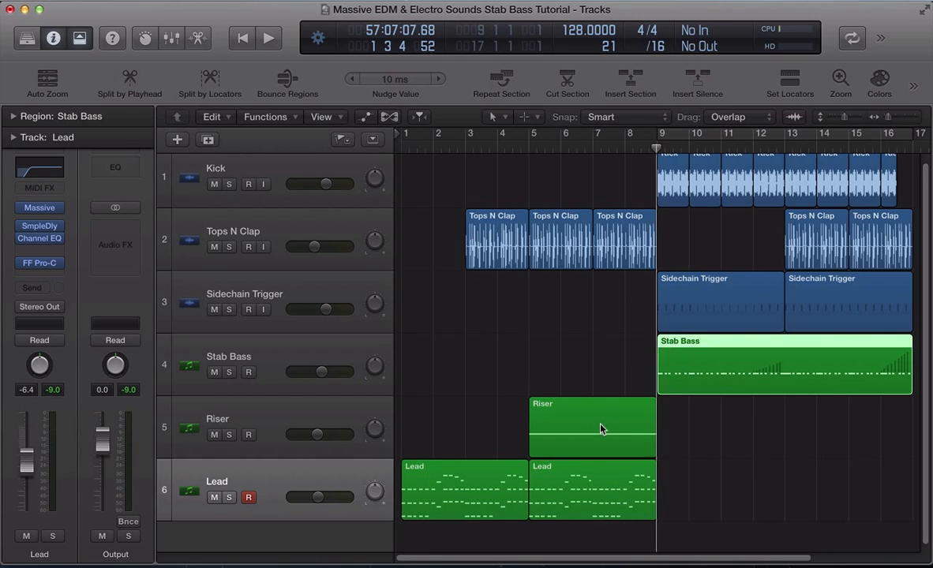
key("Return")
left_click(506, 410)
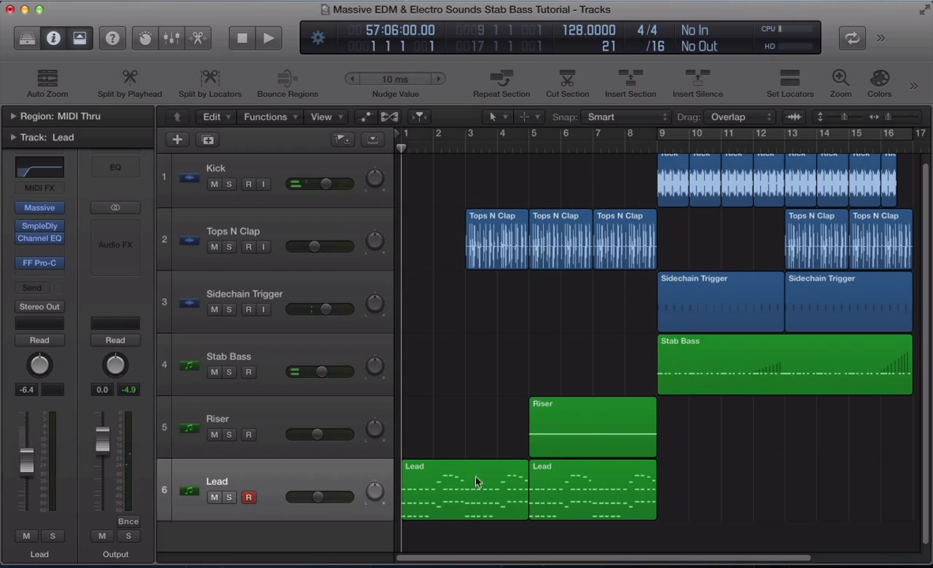
Play the full arrangement from bar 1 and select the Stab Bass track during playback
left_click(465, 502)
left_click(454, 402)
key("space")
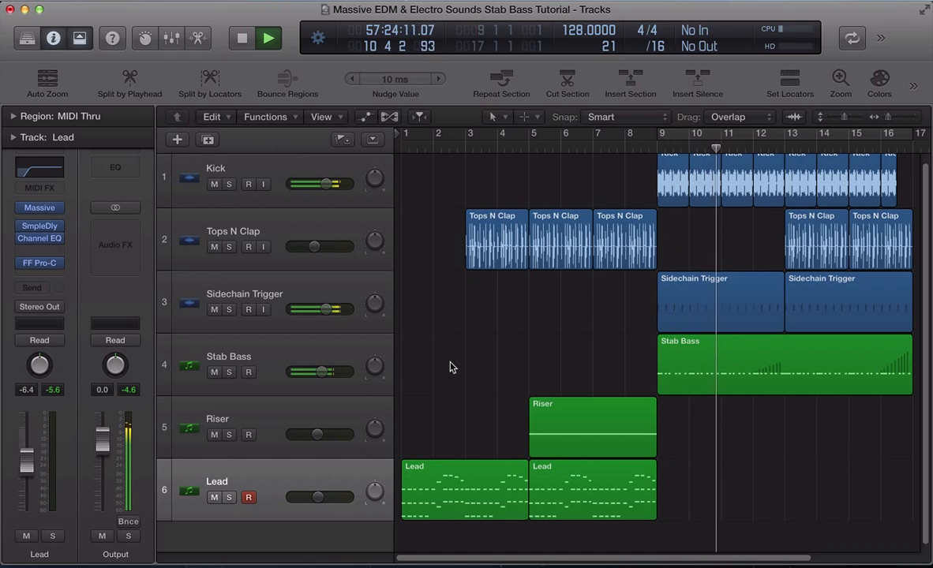
left_click(323, 355)
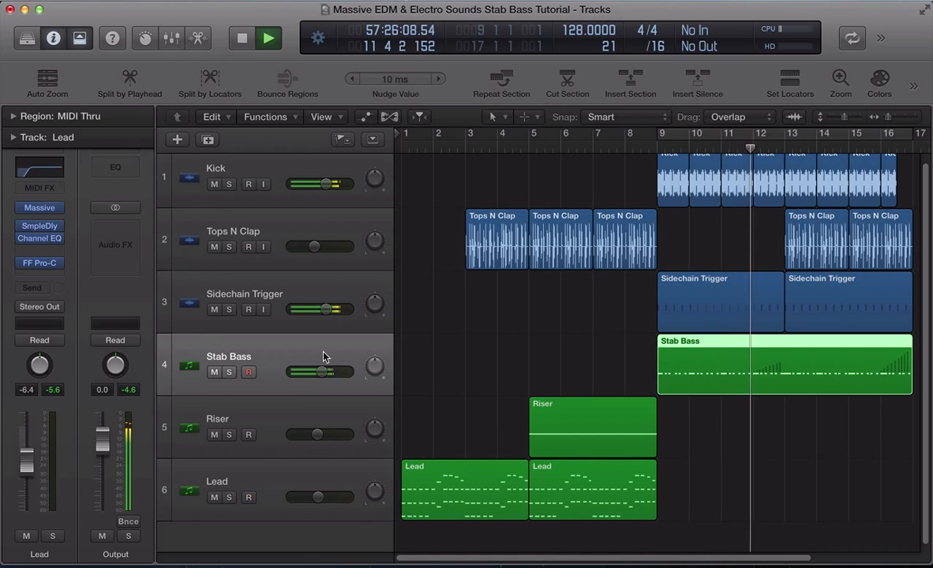
Let the arrangement play through the Stab Bass section, stop playback at bar 17 and deselect all regions
left_click(21, 264)
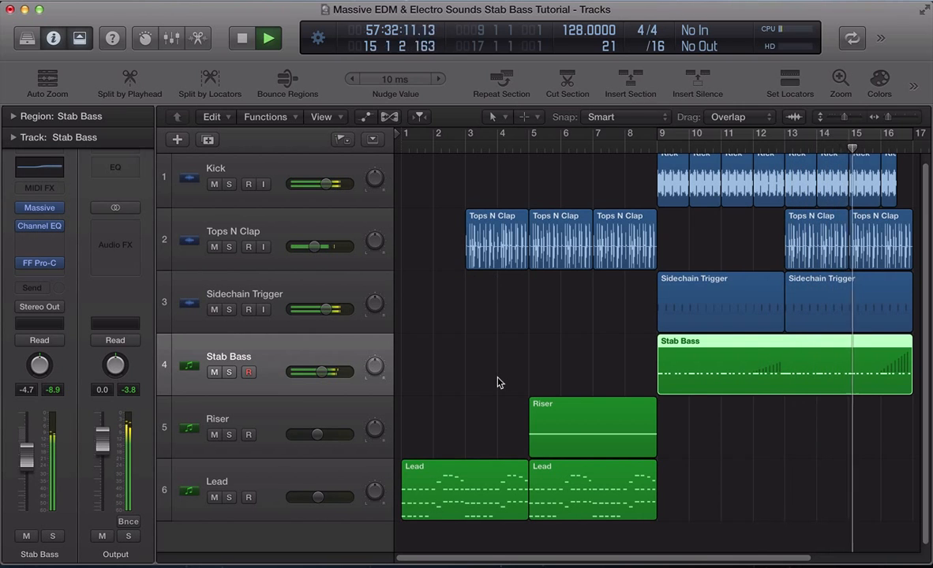
scroll(497, 383, "right", 4)
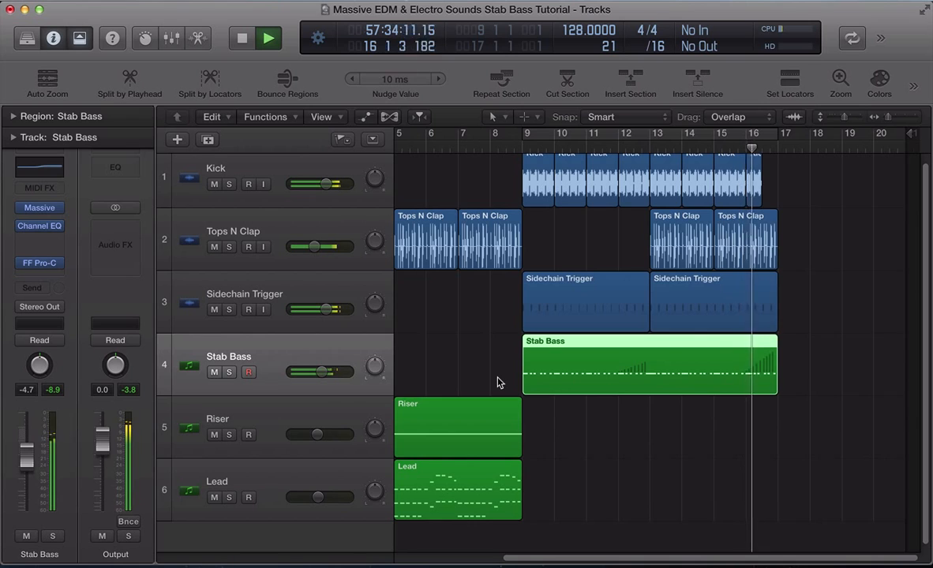
key("space")
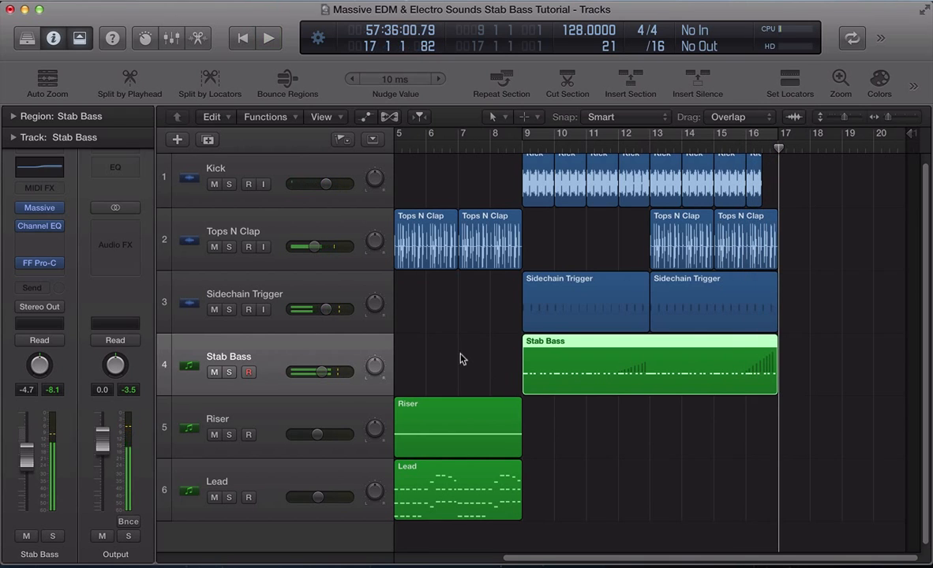
left_click(460, 356)
Examine the Stab Bass track's Channel EQ and FF Pro-C sidechain settings, close both plugin windows and reselect the track
left_click(36, 227)
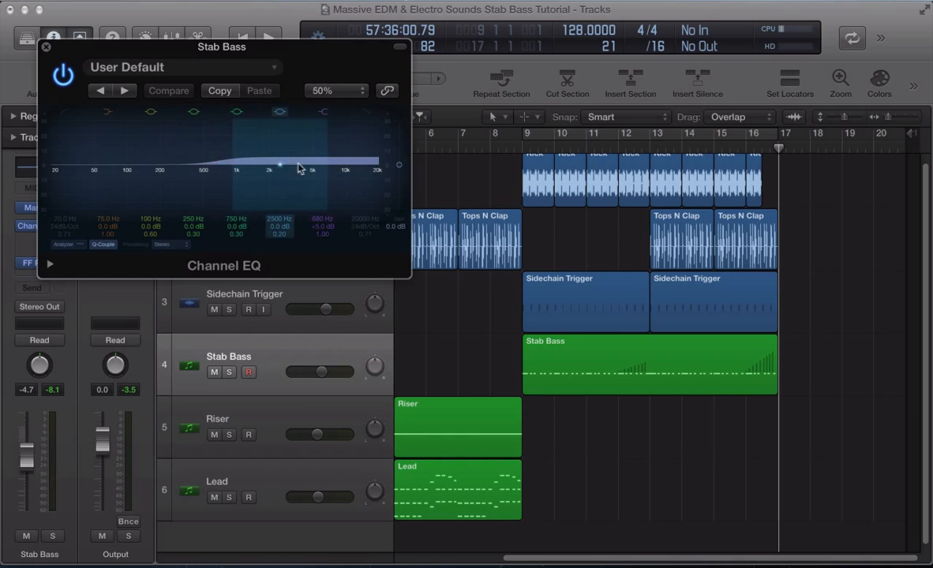
left_click(46, 48)
left_click(36, 267)
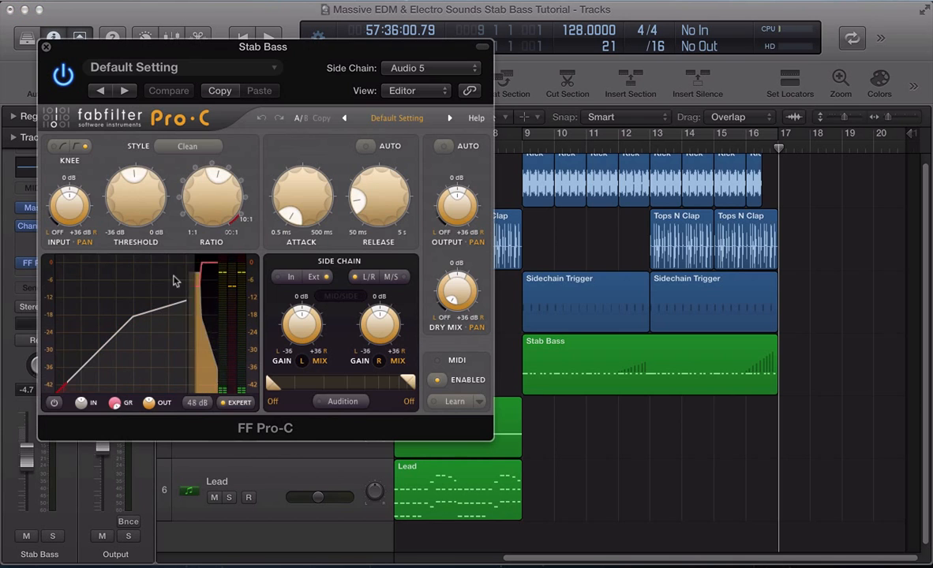
left_click(46, 44)
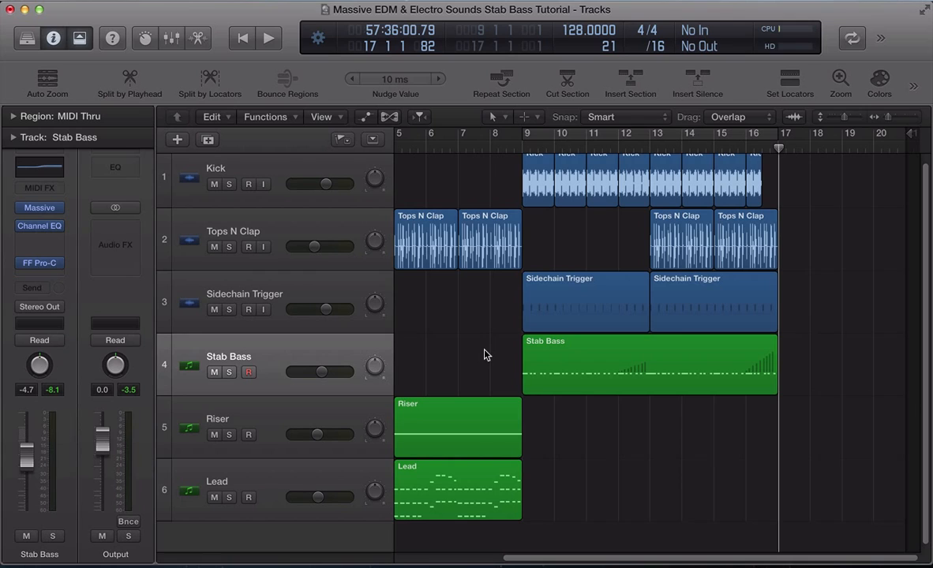
left_click(302, 362)
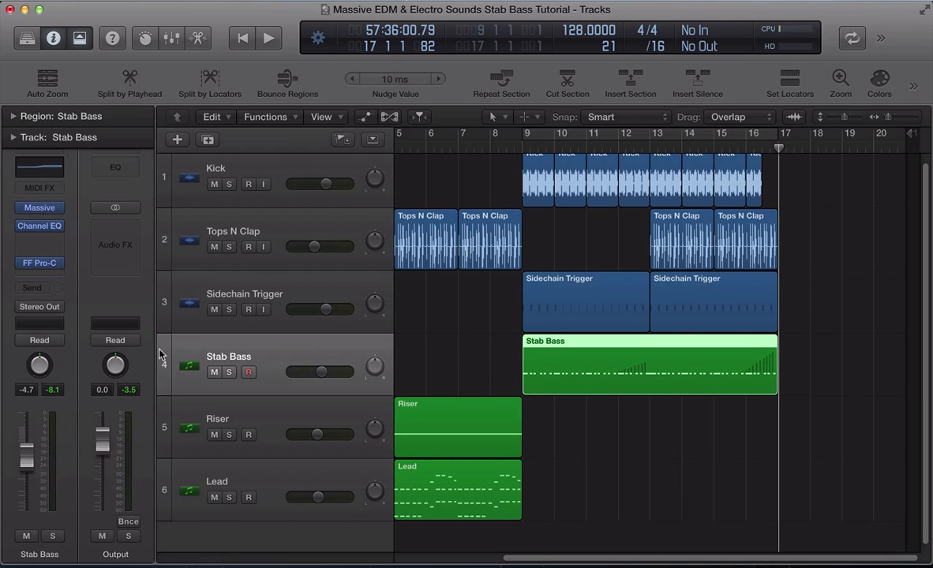